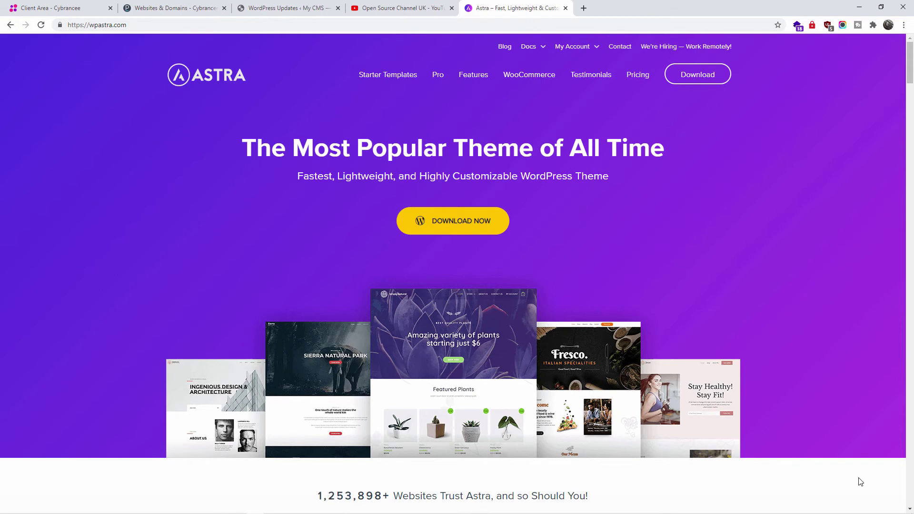
# - Open the My CMS site from the WordPress admin and look over its front page under the existing theme
pyautogui.click(309, 9)
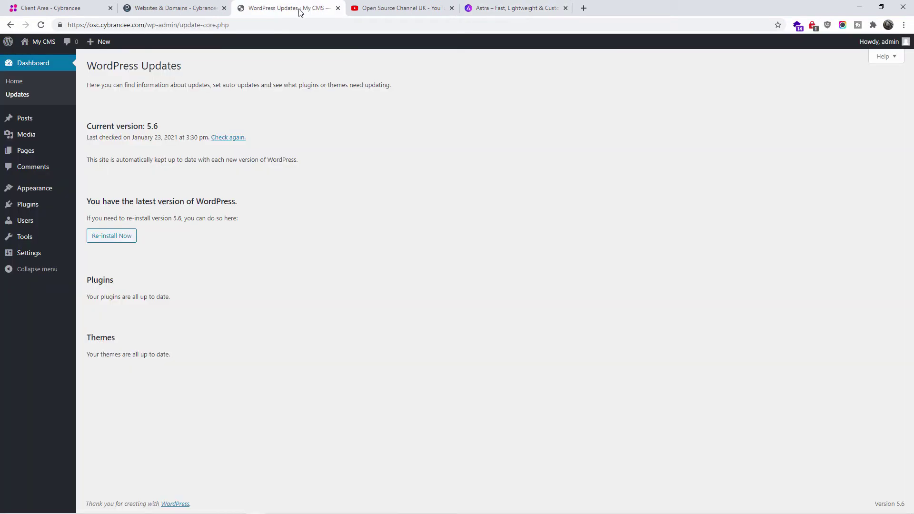
pyautogui.click(40, 42)
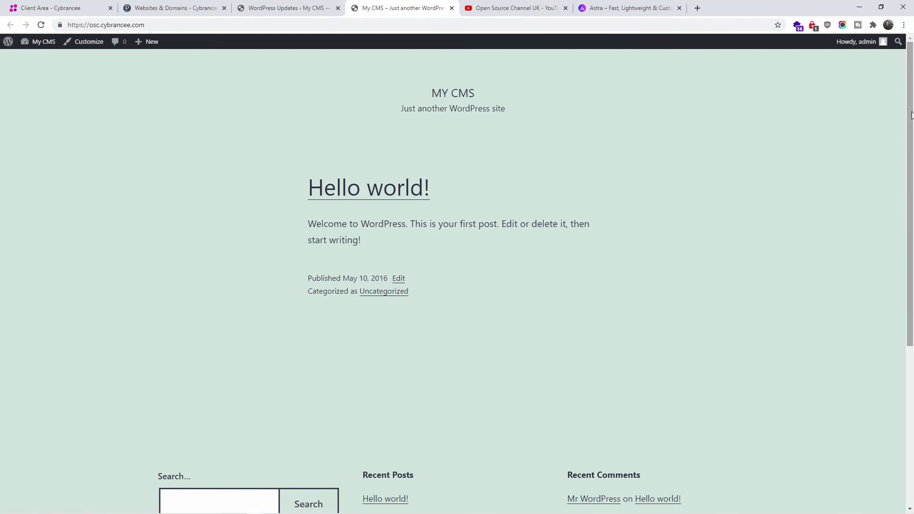
pyautogui.scroll(-5, 911, 298)
pyautogui.scroll(5, 756, 93)
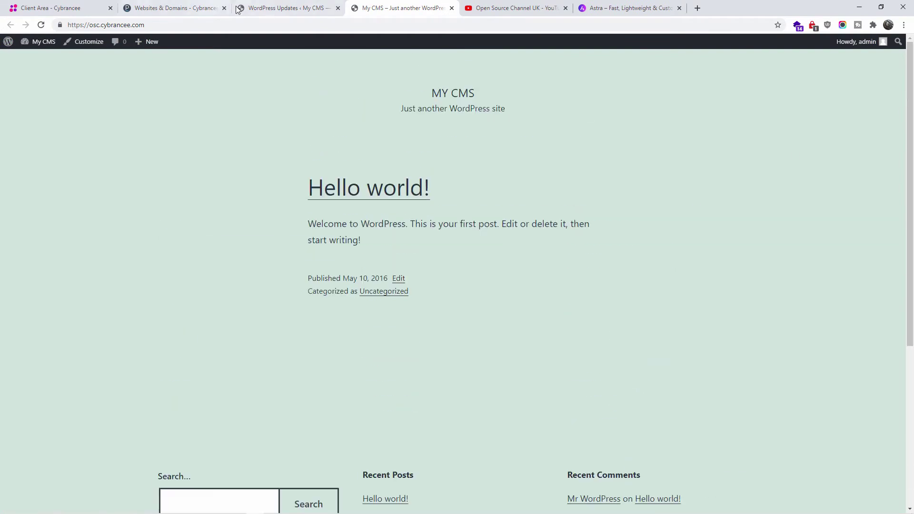
# - Find the Astra theme in the WordPress theme directory, then install and activate it
pyautogui.click(274, 14)
pyautogui.moveTo(58, 190)
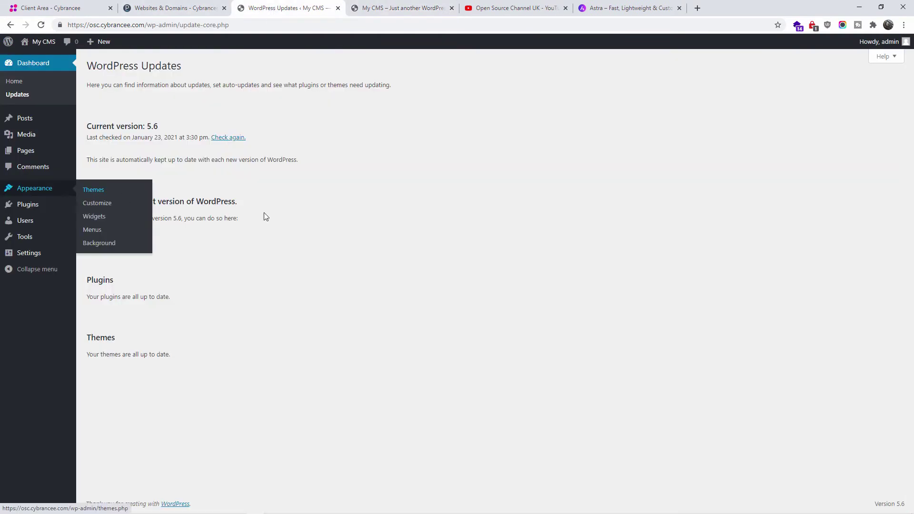
pyautogui.click(123, 195)
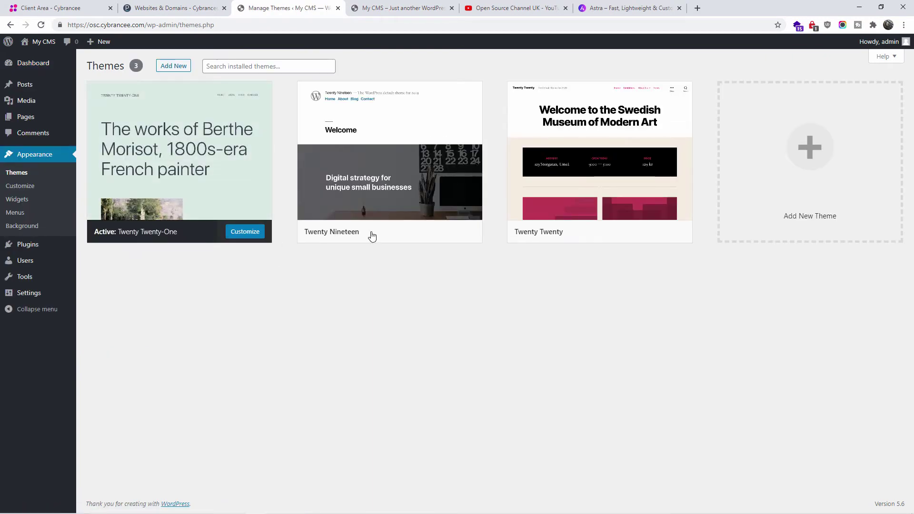
pyautogui.click(166, 68)
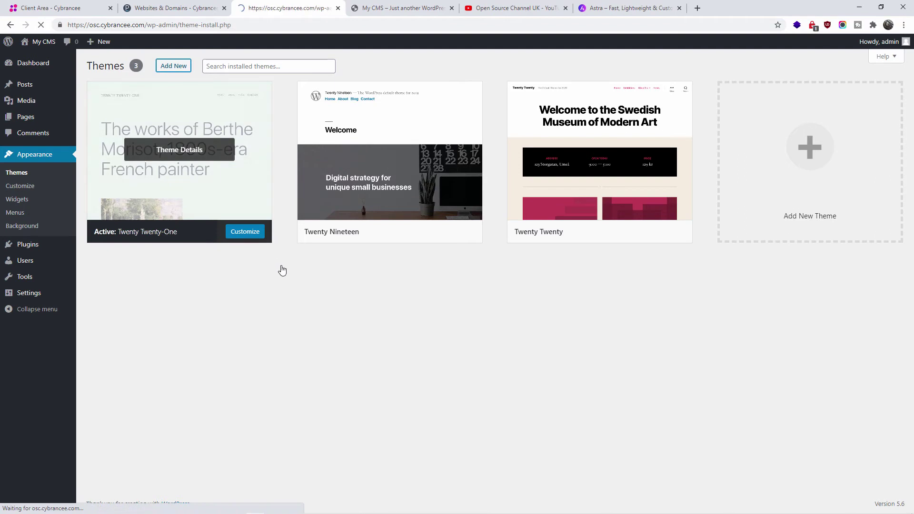
pyautogui.click(810, 92)
pyautogui.write('astra')
pyautogui.click(206, 268)
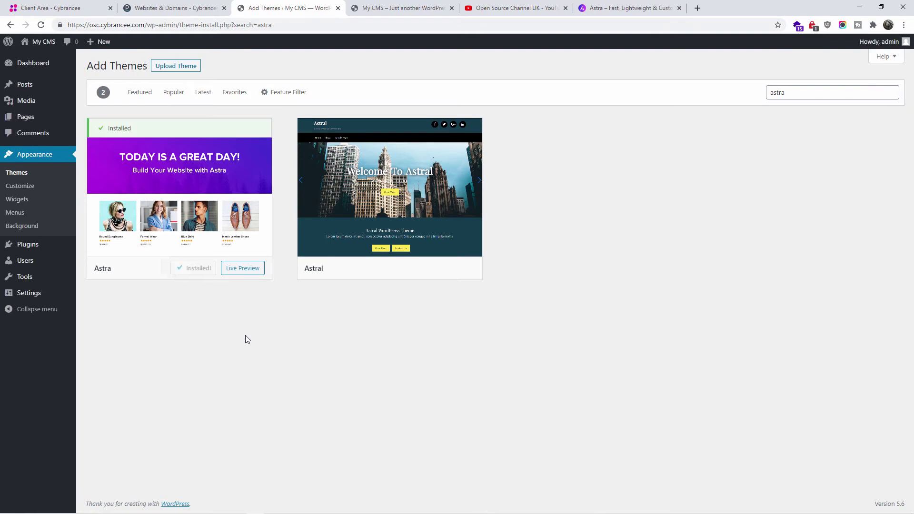
pyautogui.click(205, 268)
# - Reload the site's front page and check how it looks with the Astra theme
pyautogui.hotkey('ctrl', 'Tab')
pyautogui.click(41, 26)
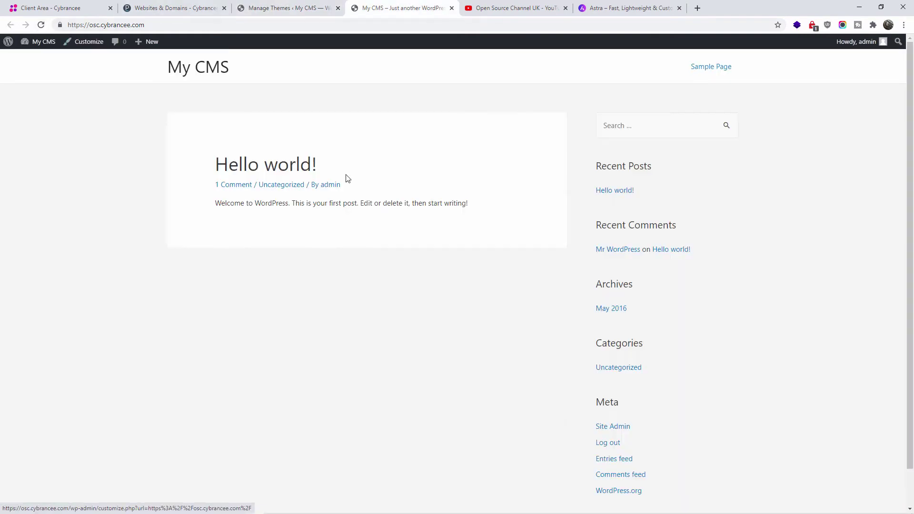
pyautogui.moveTo(911, 233); pyautogui.dragTo(911, 356)
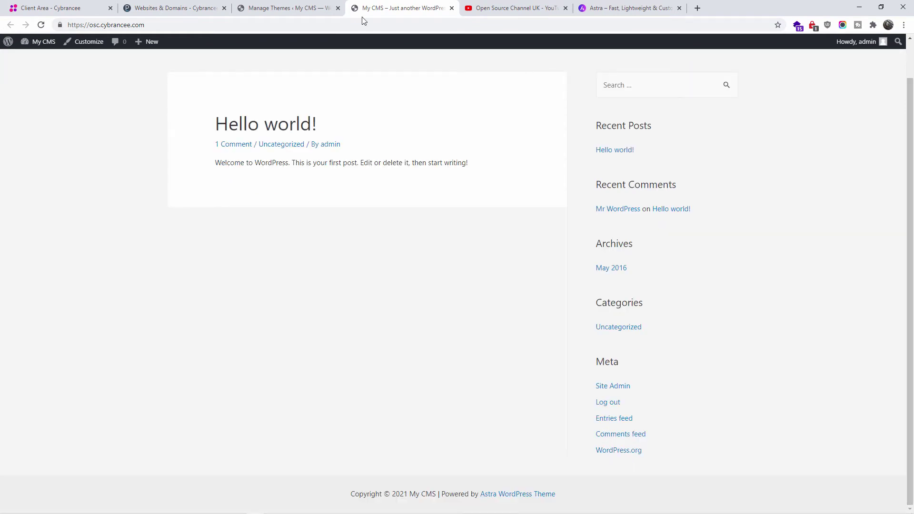
# - Return to the WordPress admin dashboard and dismiss the welcome panel
pyautogui.click(300, 5)
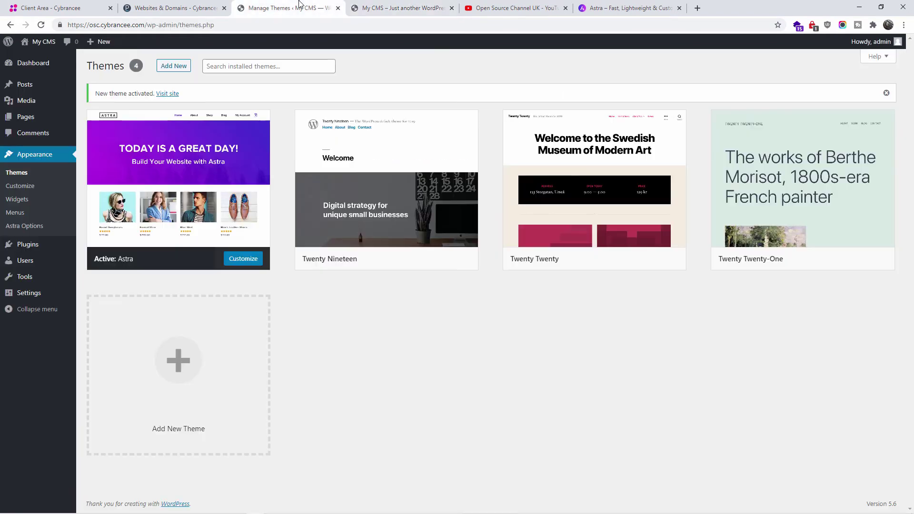
pyautogui.click(9, 64)
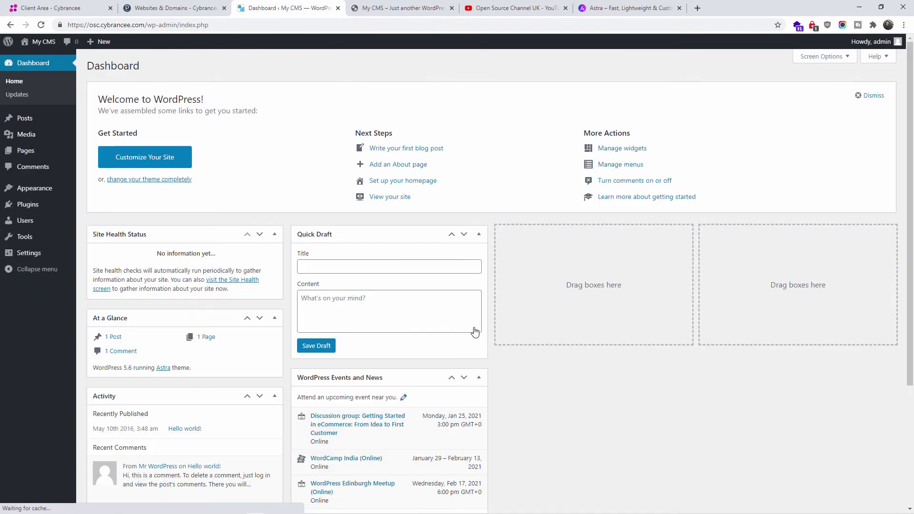
pyautogui.click(864, 95)
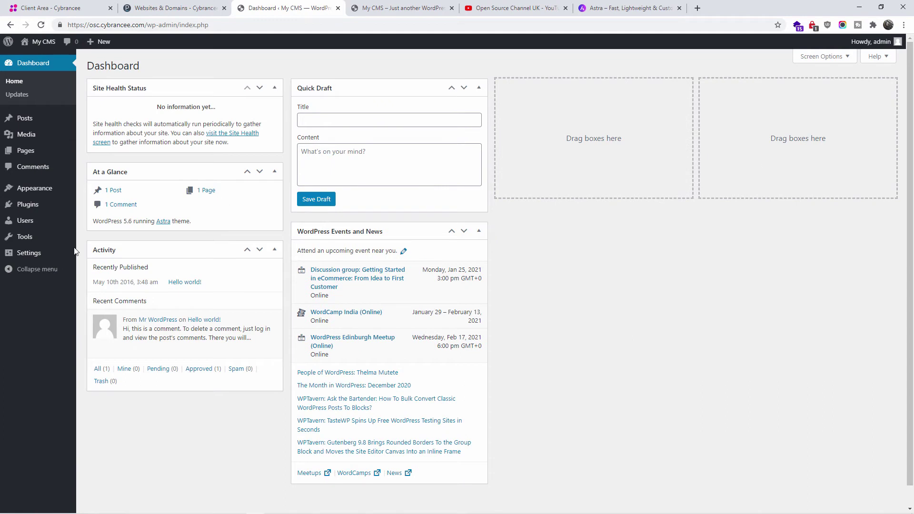
# - Search for new plugins with the keyword "astra"
pyautogui.moveTo(41, 210)
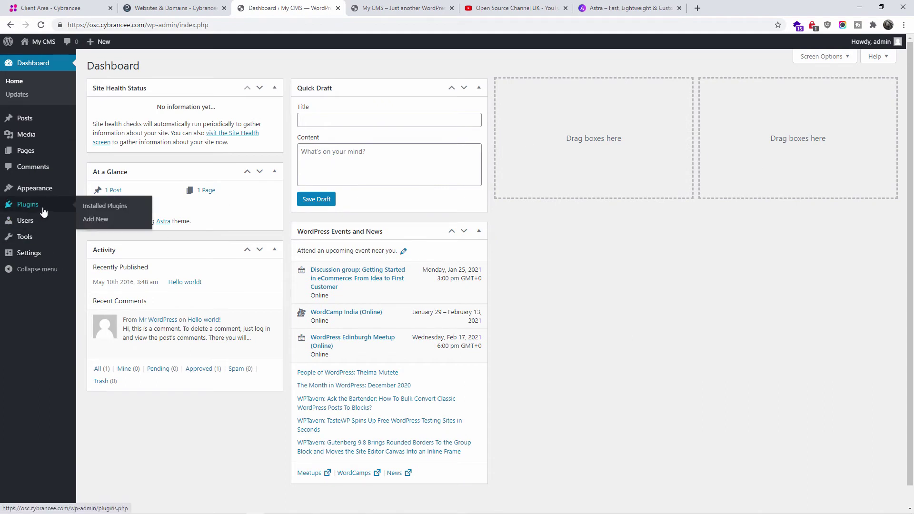
pyautogui.click(103, 223)
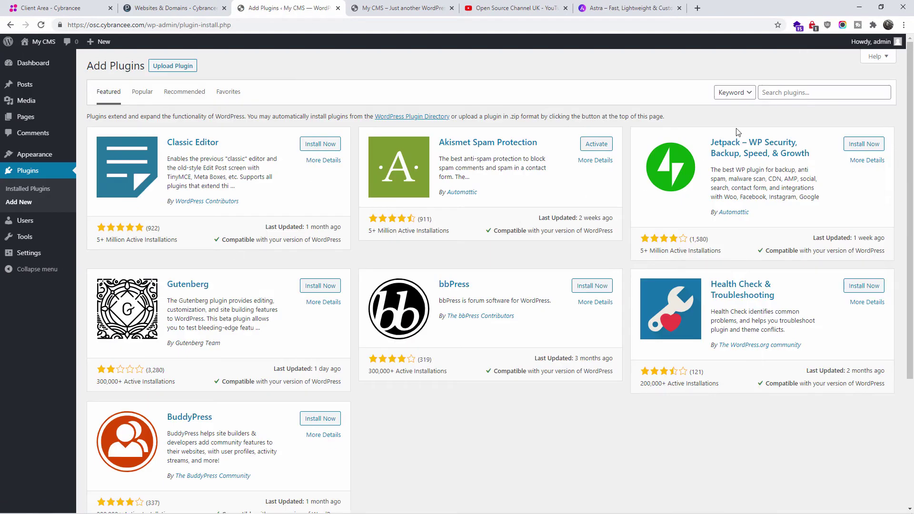
pyautogui.click(782, 92)
pyautogui.write('astra')
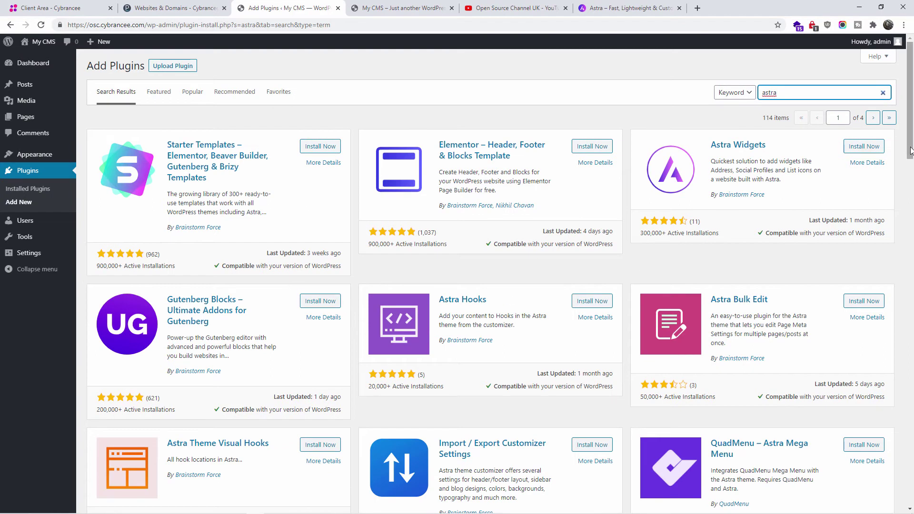
# - Look through the Astra theme website down to its footer
pyautogui.click(629, 8)
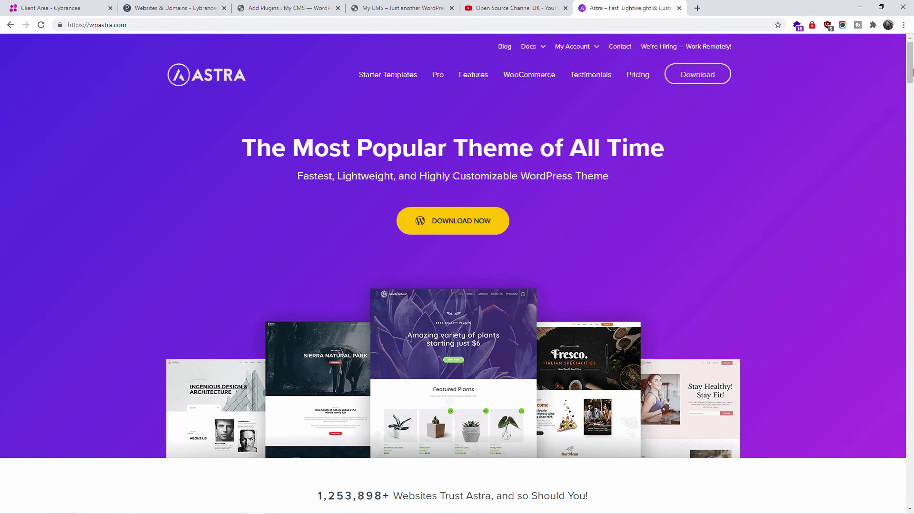
pyautogui.moveTo(912, 71); pyautogui.dragTo(898, 512)
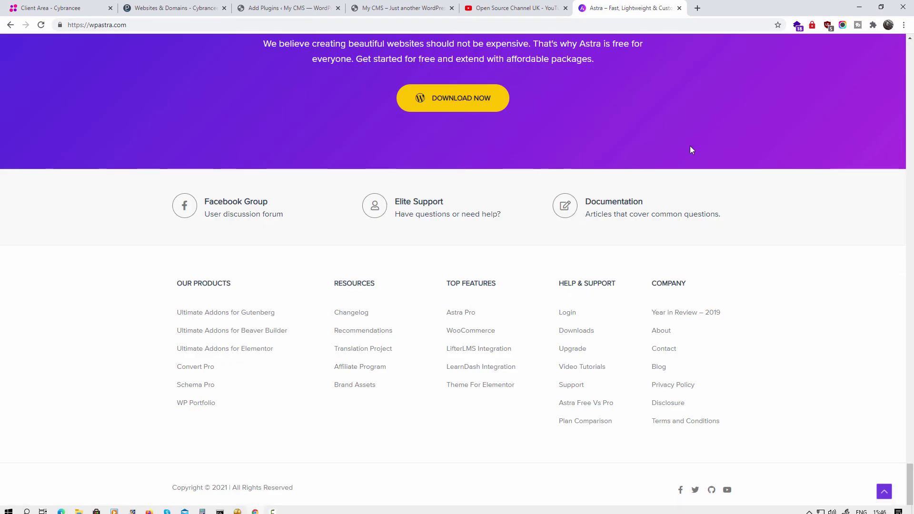
pyautogui.click(373, 5)
# - Install and activate the plugins Starter Templates and Gutenberg Blocks – Ultimate Addons for Gutenberg
pyautogui.click(308, 5)
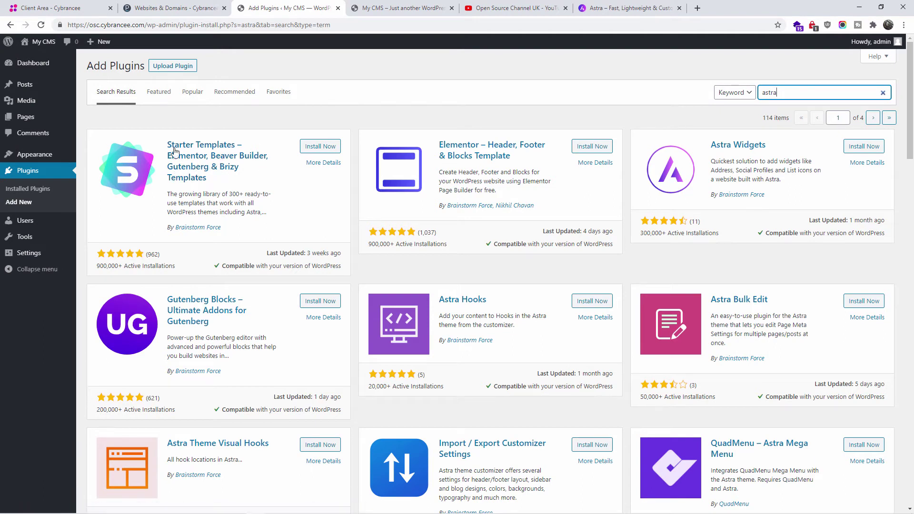
pyautogui.click(320, 150)
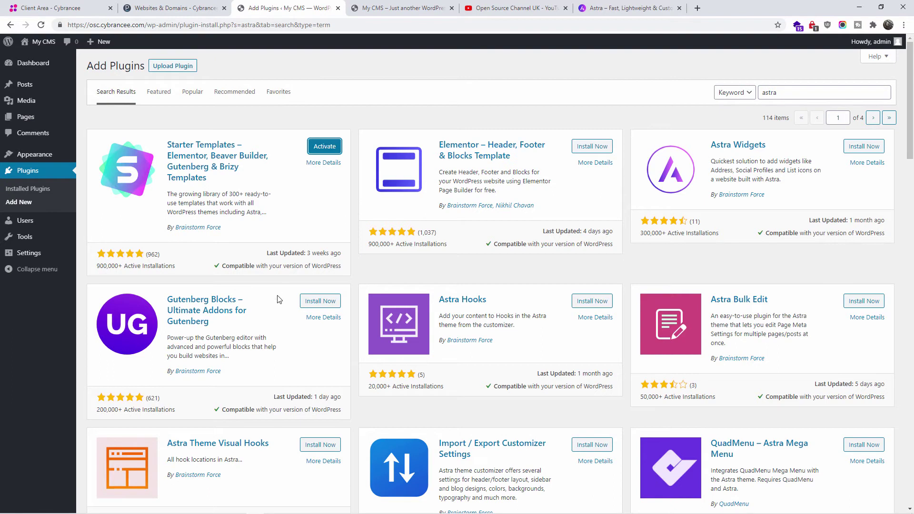
pyautogui.click(313, 303)
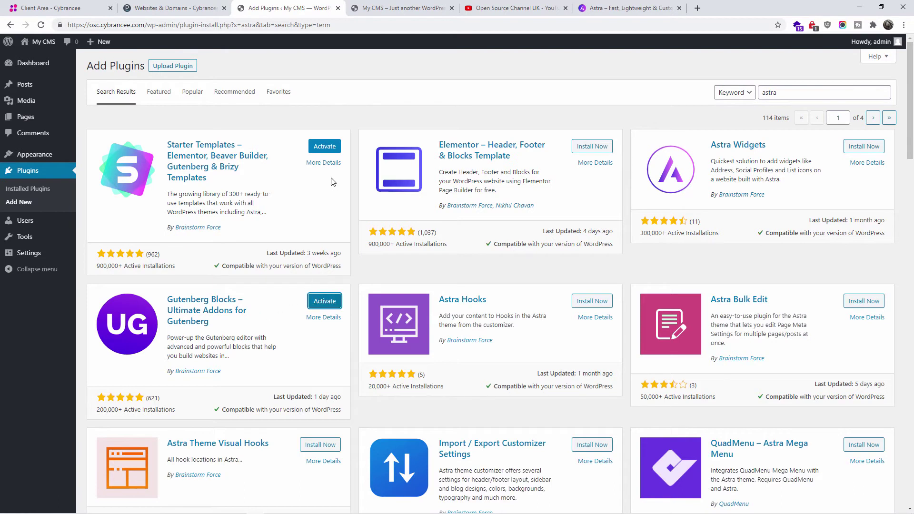
pyautogui.click(324, 147)
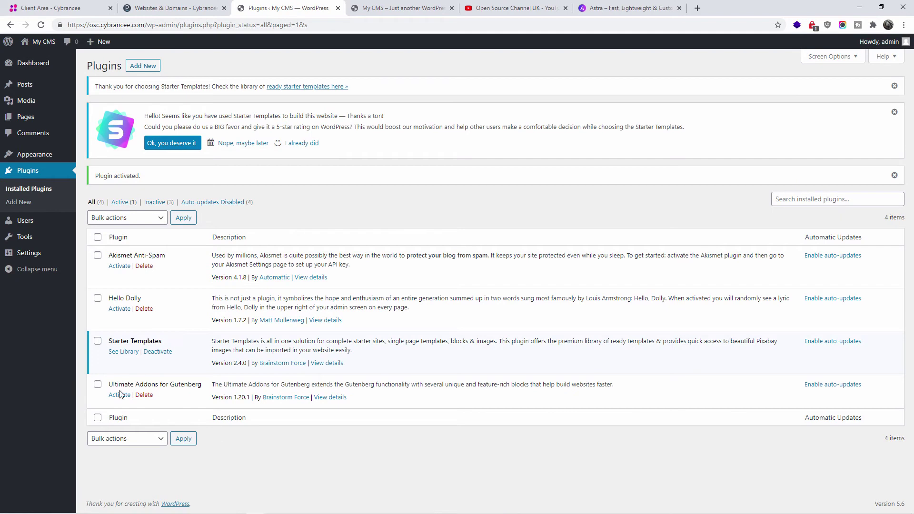
pyautogui.click(117, 399)
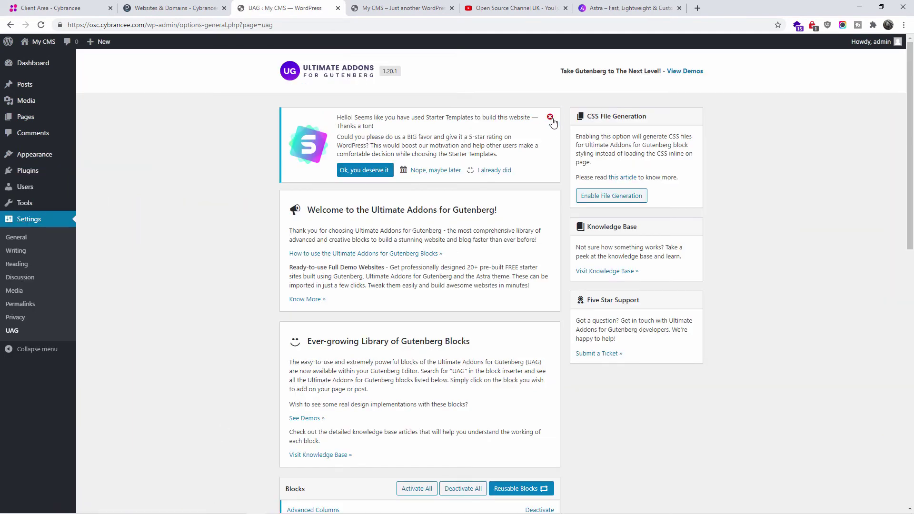
# - Dismiss the Starter Templates rating notice and review the list of Ultimate Addons for Gutenberg blocks
pyautogui.click(551, 119)
pyautogui.scroll(-1, 723, 203)
pyautogui.scroll(-6, 724, 207)
pyautogui.scroll(1, 724, 209)
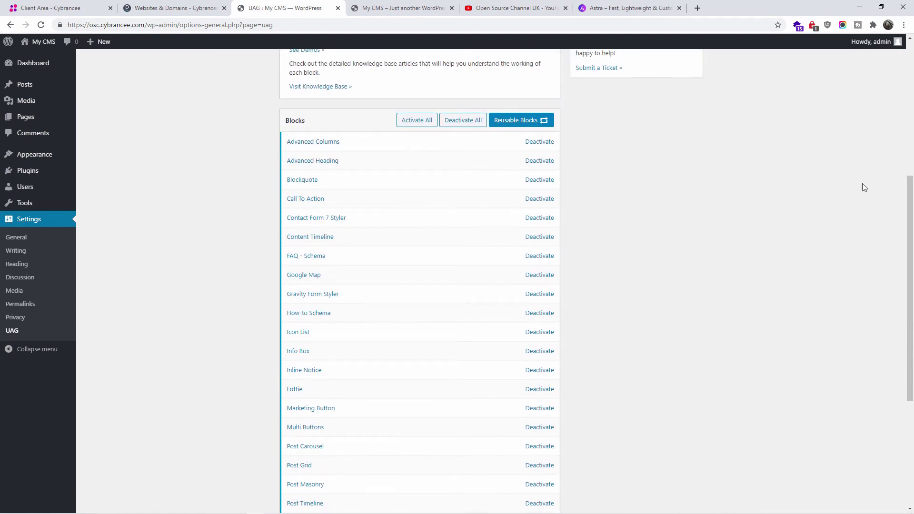
pyautogui.moveTo(911, 221); pyautogui.dragTo(912, 141)
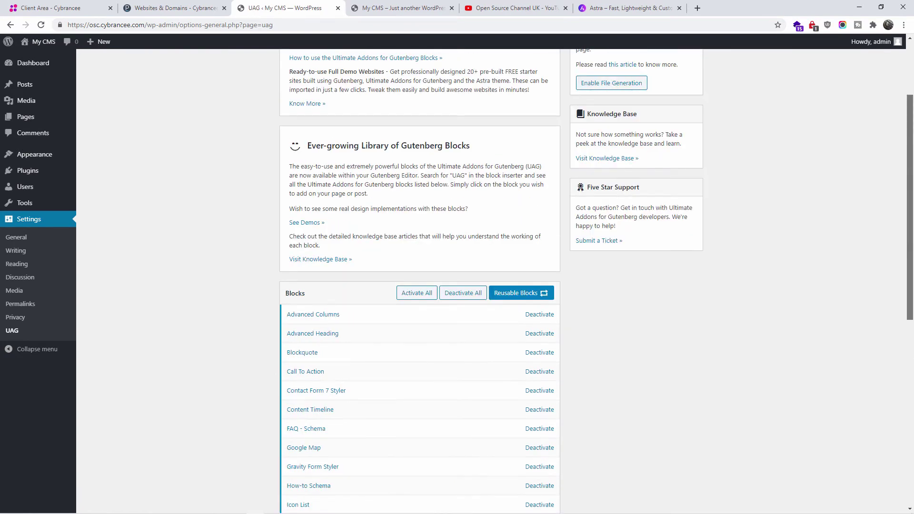
pyautogui.scroll(3, 189, 121)
# - Move the WordPress Events and News box into the third column of the admin dashboard
pyautogui.click(10, 62)
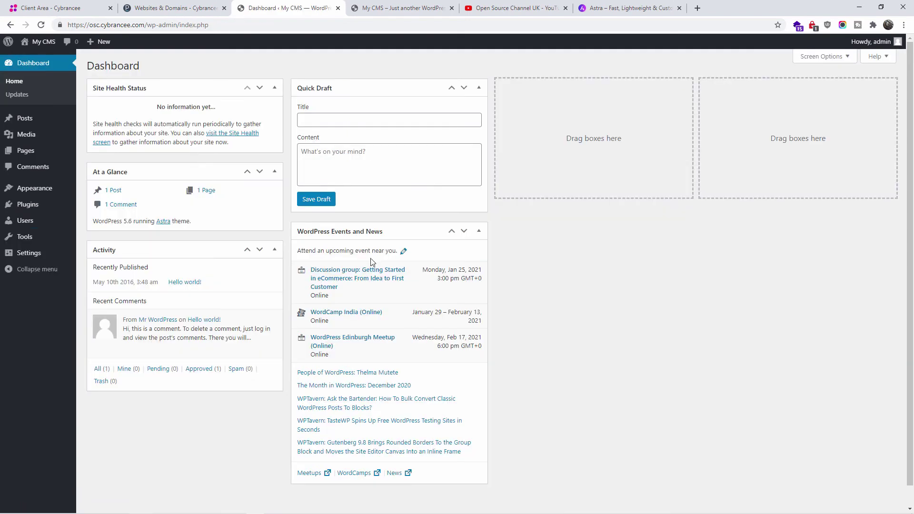
pyautogui.moveTo(376, 231); pyautogui.dragTo(614, 106)
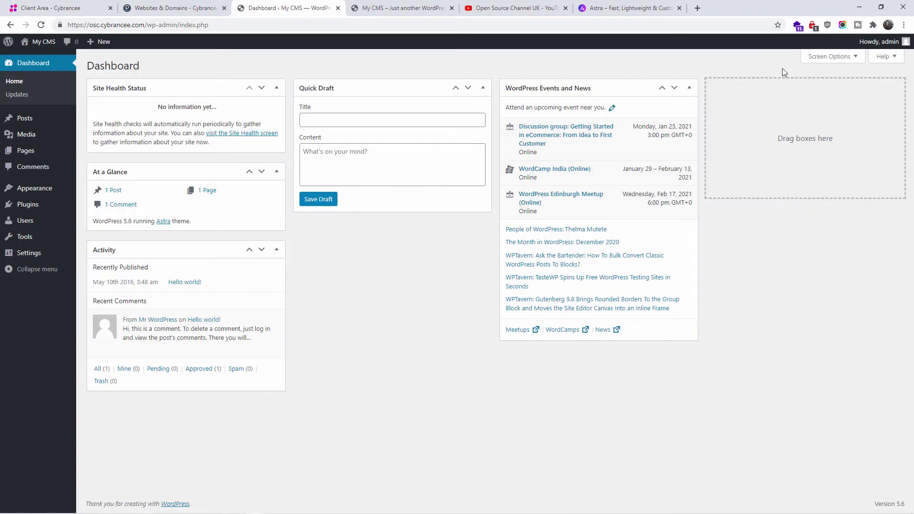
# - Hide the At a Glance, Activity, Quick Draft and WordPress Events and News boxes, leaving only Site Health Status on the dashboard
pyautogui.click(812, 57)
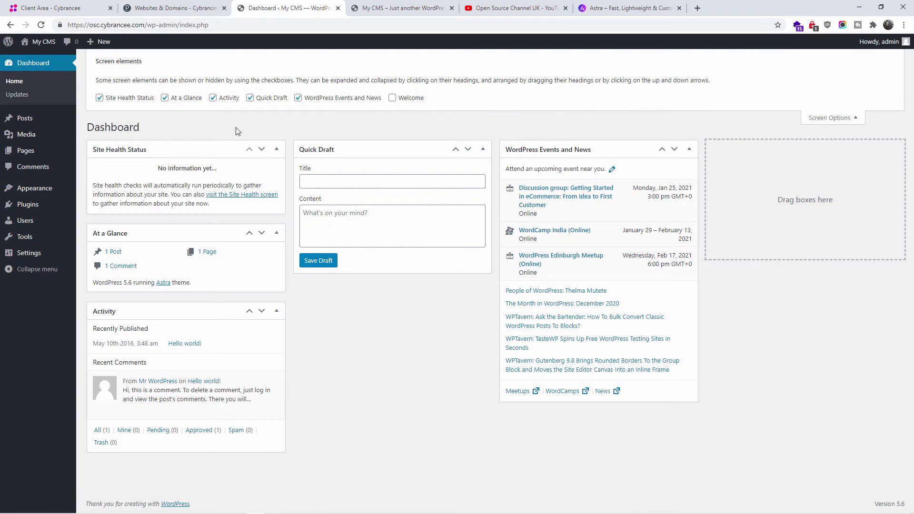
pyautogui.click(831, 118)
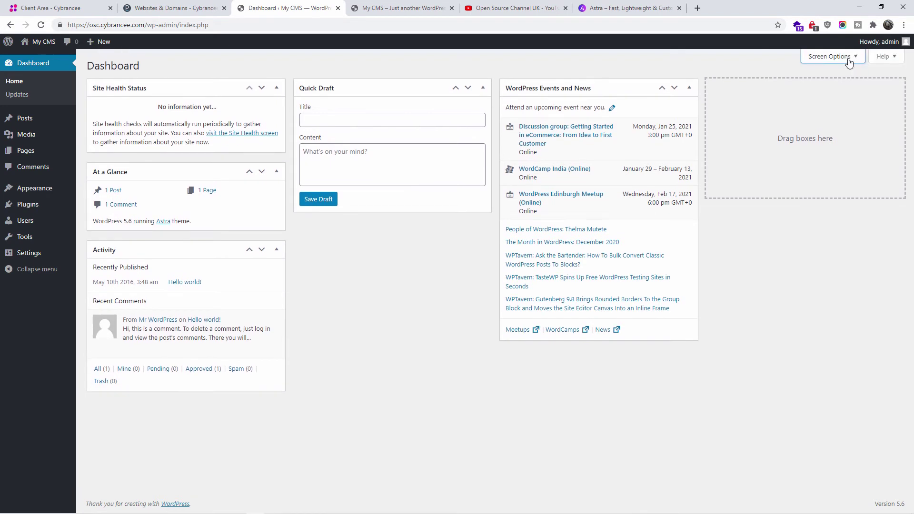
pyautogui.click(850, 62)
pyautogui.click(114, 99)
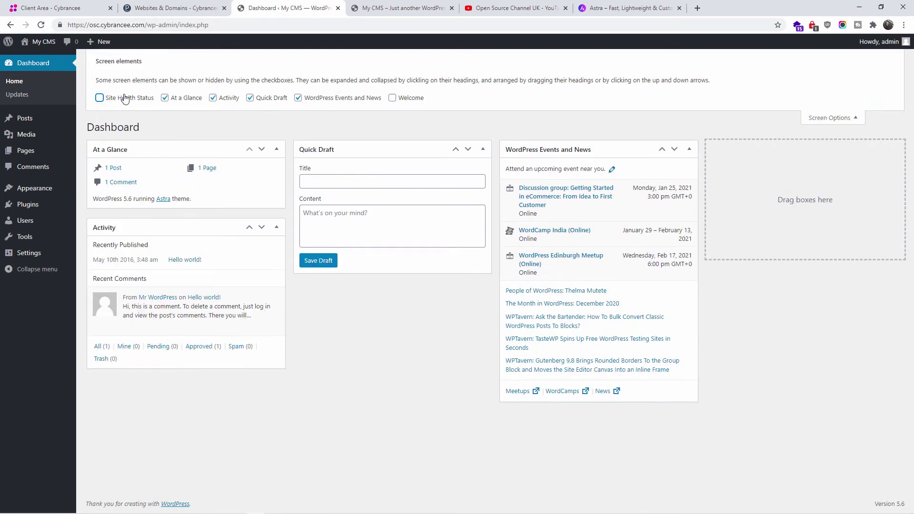
pyautogui.click(125, 100)
pyautogui.click(165, 98)
pyautogui.click(213, 98)
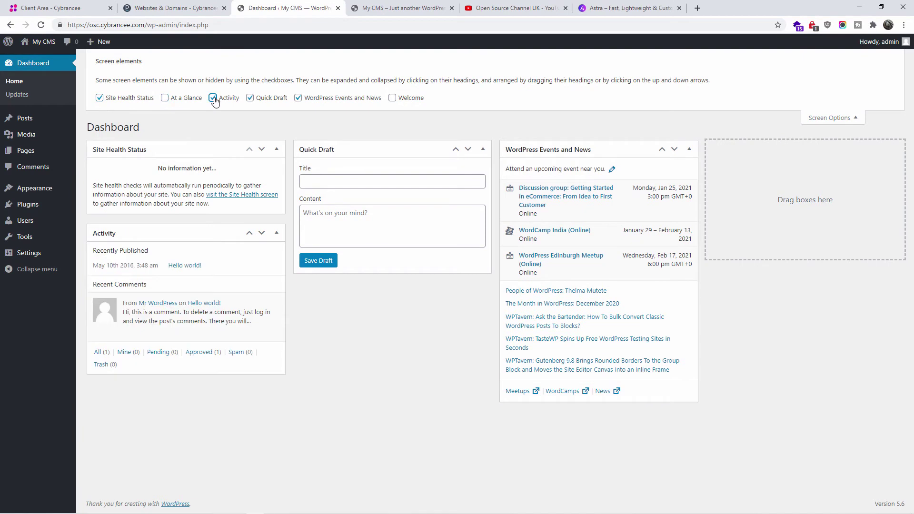
pyautogui.click(265, 100)
pyautogui.click(313, 98)
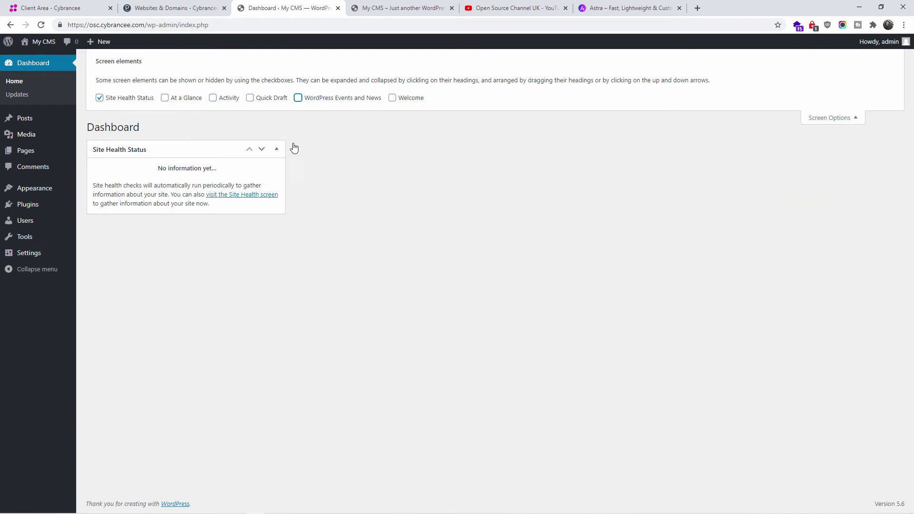
pyautogui.click(835, 119)
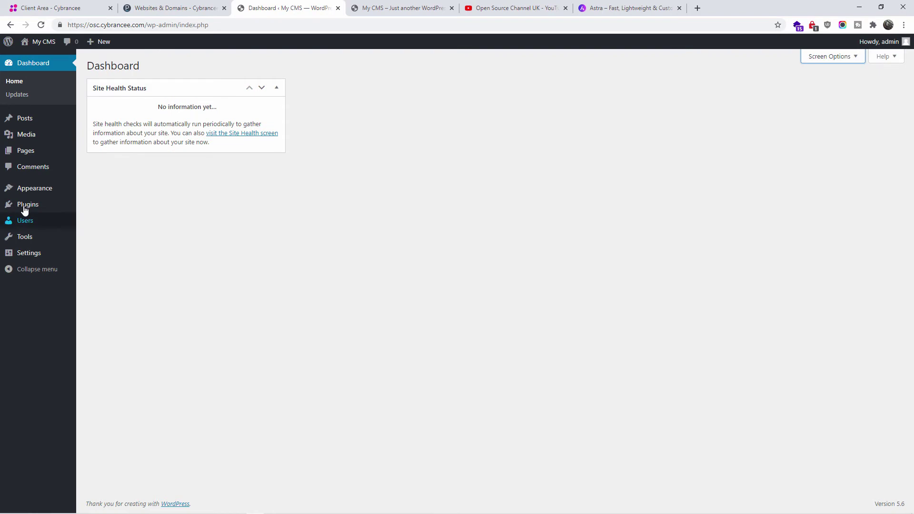
# - Open the Starter Templates library and choose Gutenberg as the page builder
pyautogui.moveTo(46, 198)
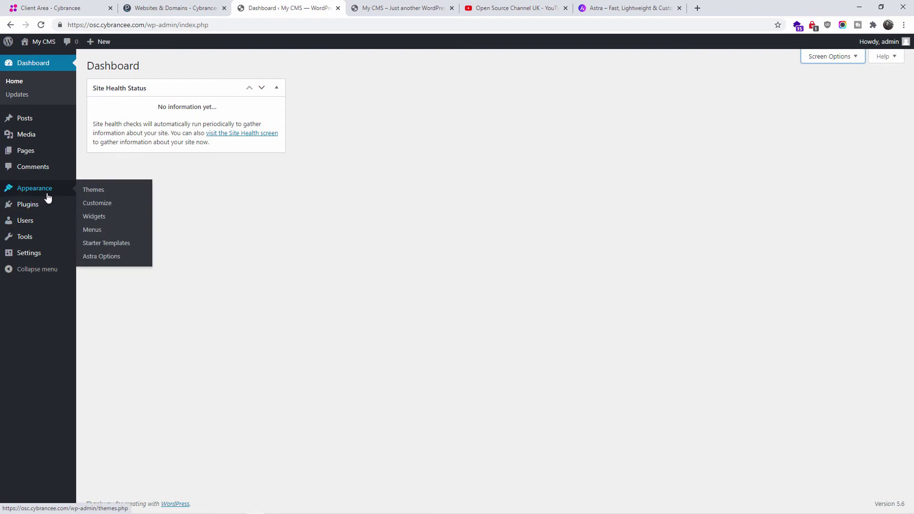
pyautogui.click(110, 243)
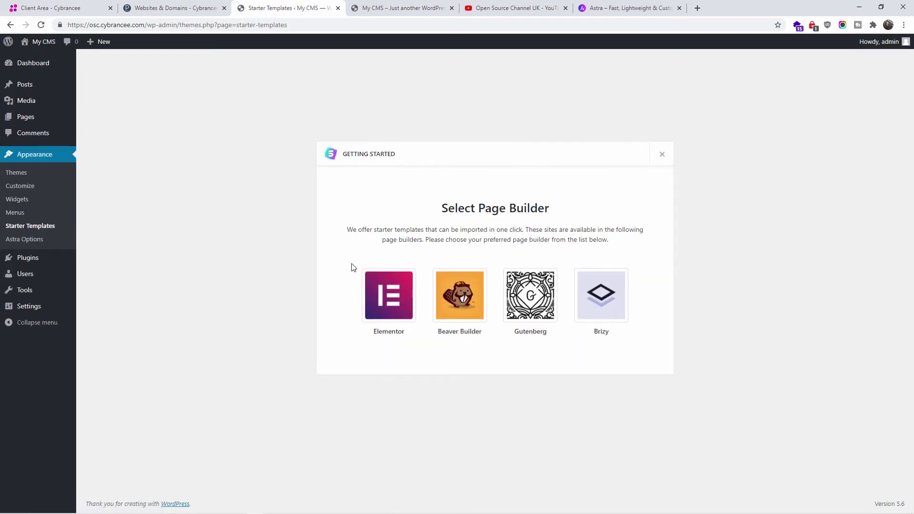
pyautogui.click(532, 293)
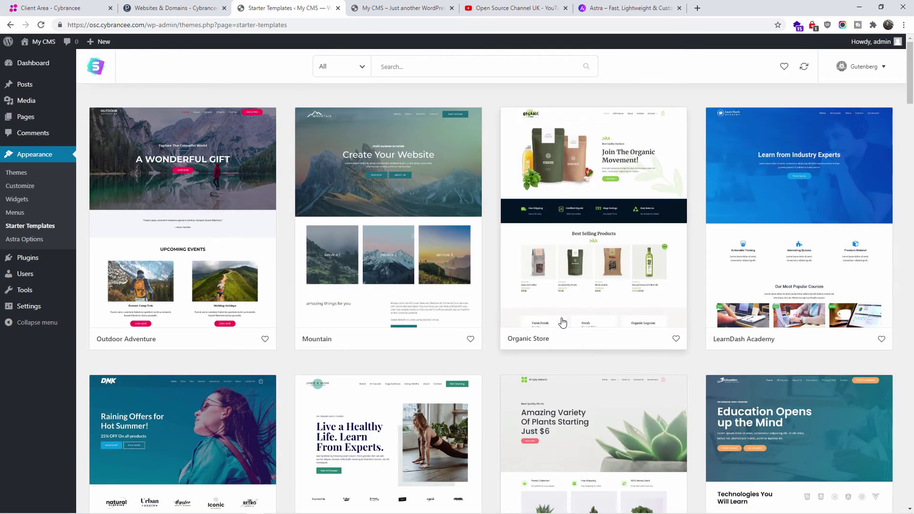
# - Browse the Gutenberg starter templates in the library, from Outdoor Adventure past Roofing Services, and return to the beginning of the list
pyautogui.scroll(-1, 559, 333)
pyautogui.scroll(-6, 559, 334)
pyautogui.scroll(6, 559, 334)
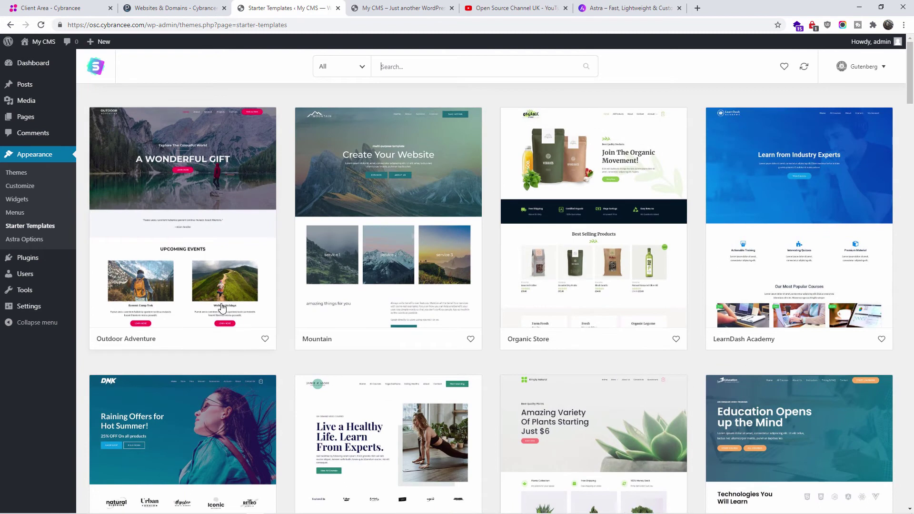
pyautogui.scroll(-1, 223, 311)
pyautogui.scroll(-2, 223, 312)
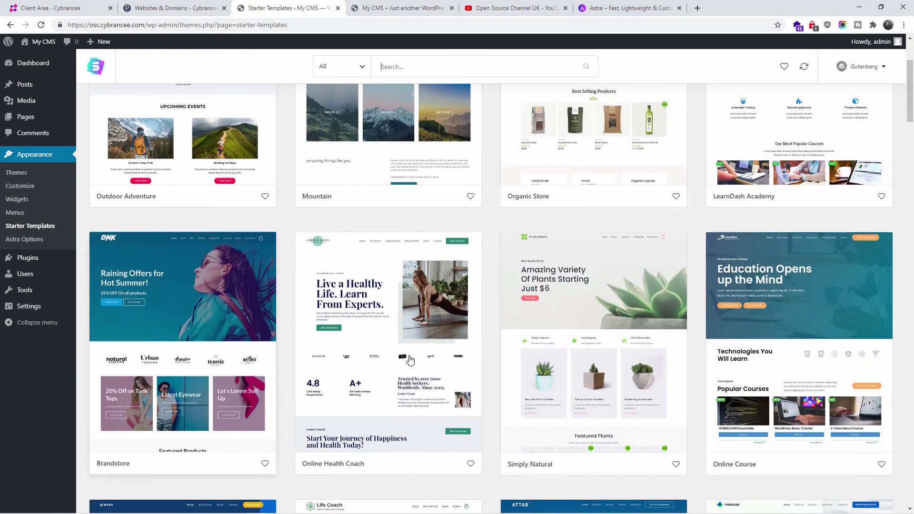
pyautogui.scroll(-7, 494, 375)
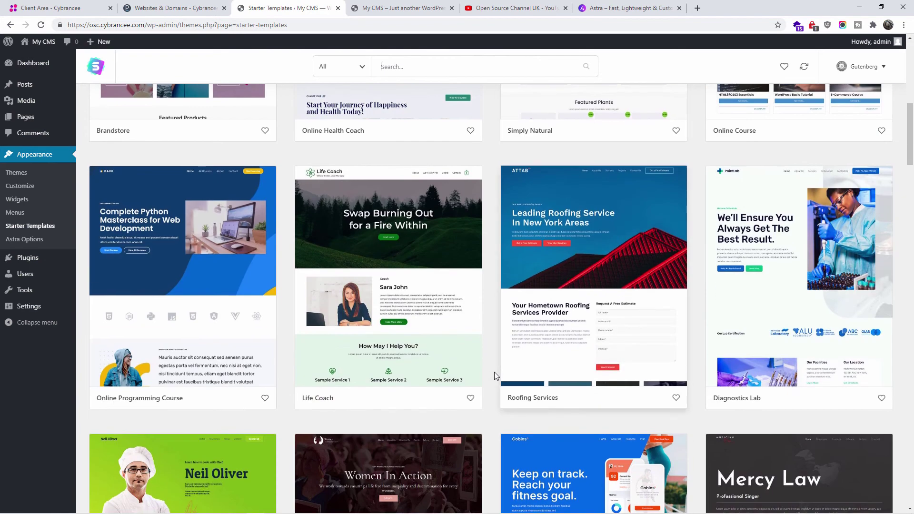
pyautogui.scroll(-6, 495, 372)
pyautogui.scroll(15, 494, 373)
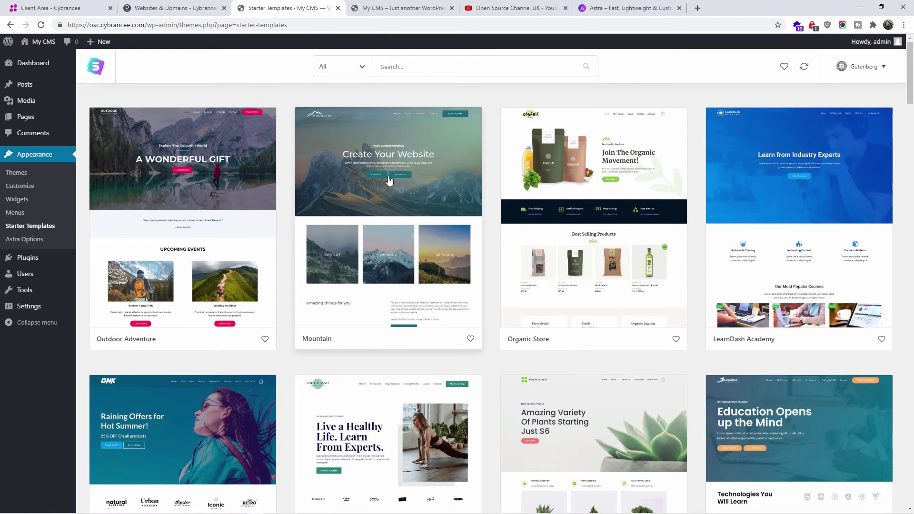
# - Select the Mountain starter template and import the complete site
pyautogui.click(390, 180)
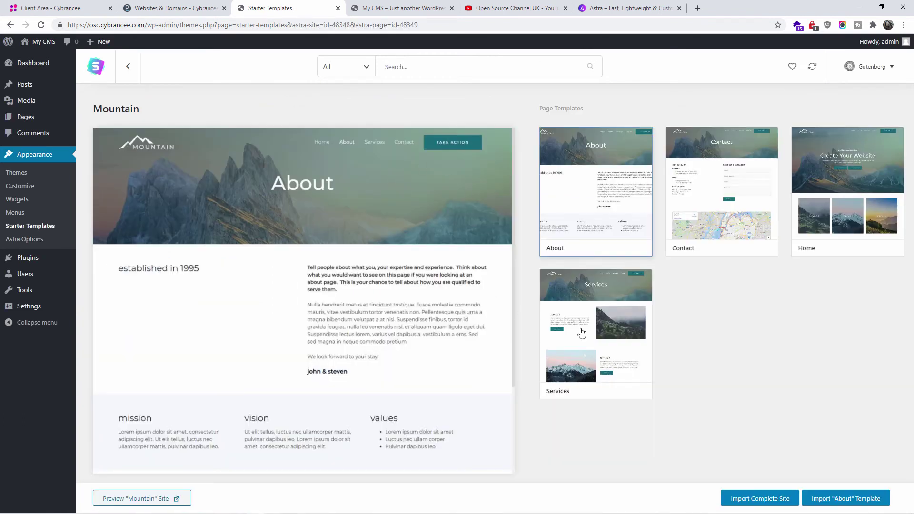
pyautogui.click(748, 500)
pyautogui.click(329, 344)
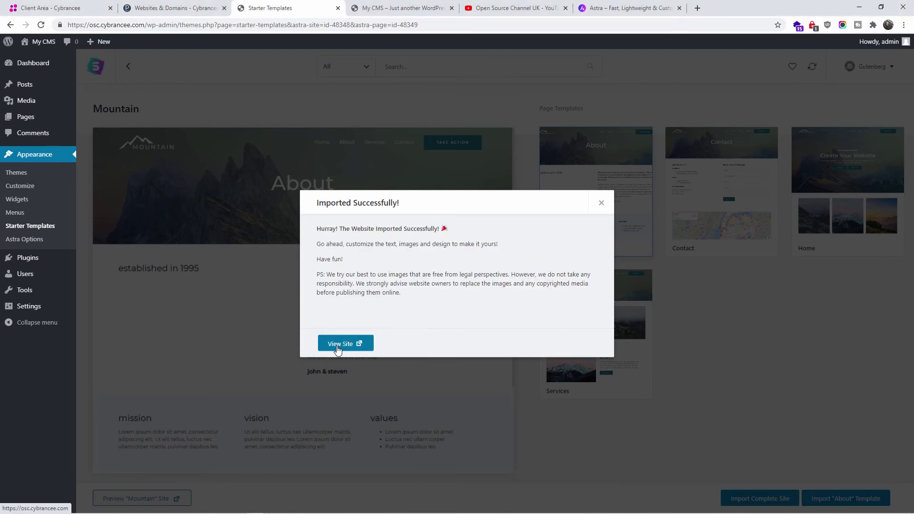
# - View the imported site, close the duplicate site tab and the YouTube tab, and review the Mountain home page down to its footer
pyautogui.click(338, 350)
pyautogui.click(541, 8)
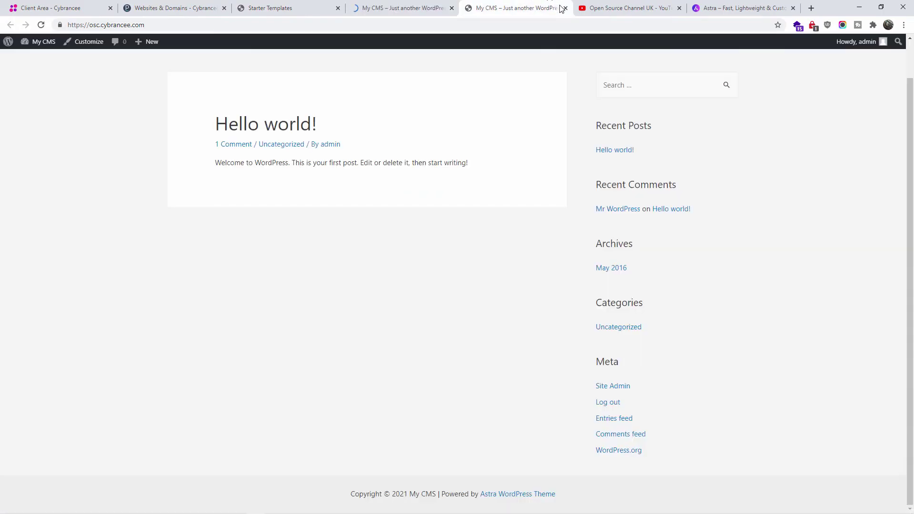
pyautogui.click(566, 8)
pyautogui.click(376, 7)
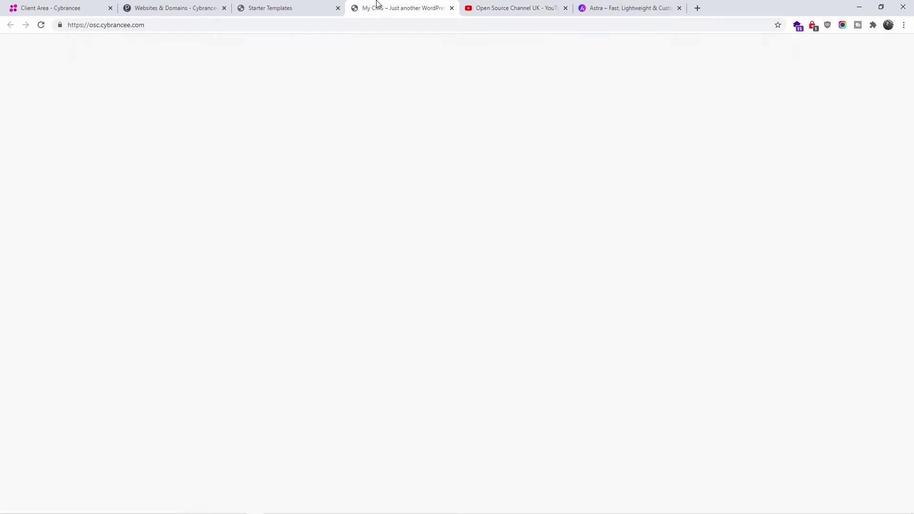
pyautogui.click(565, 9)
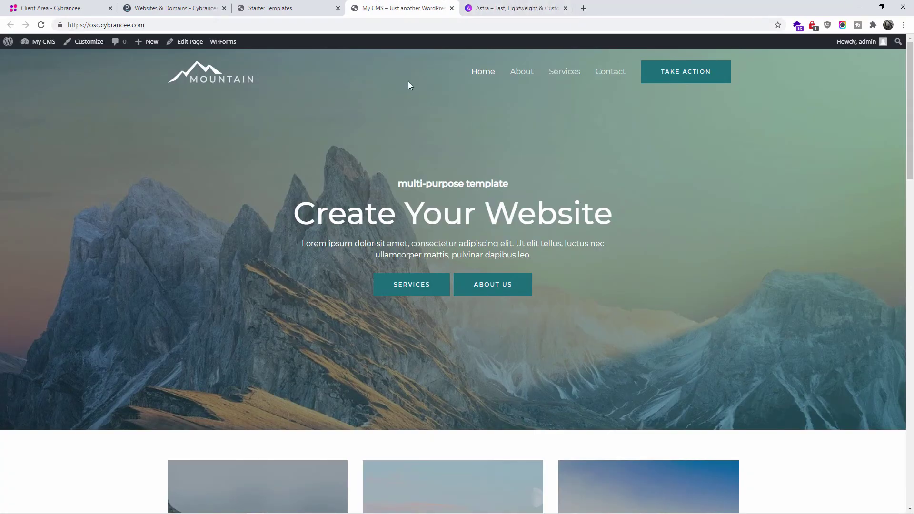
pyautogui.moveTo(911, 199); pyautogui.dragTo(911, 498)
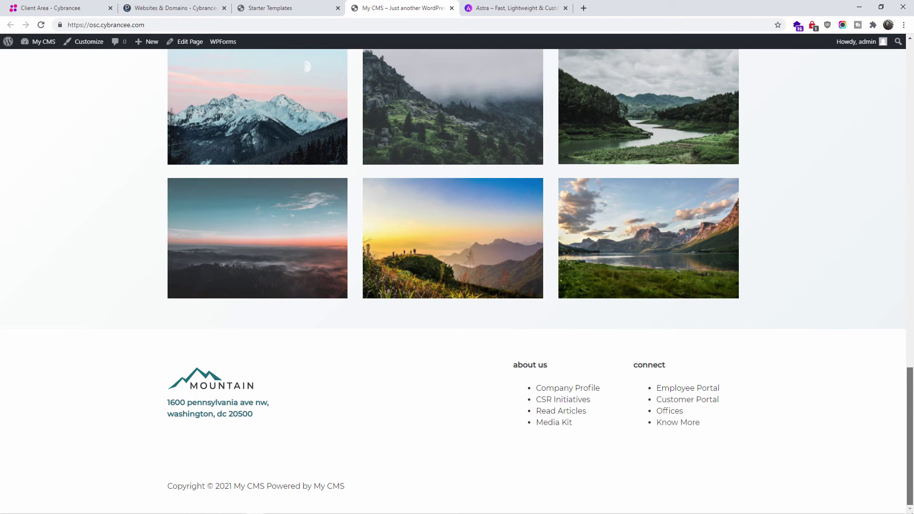
pyautogui.press('Home')
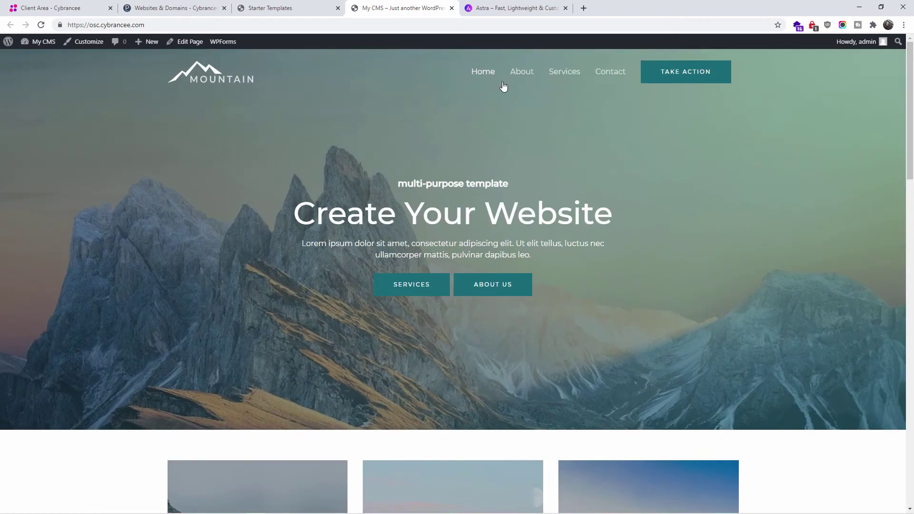
# - Return to the Starter Templates page, dismiss the import message and reload the WordPress admin
pyautogui.click(279, 3)
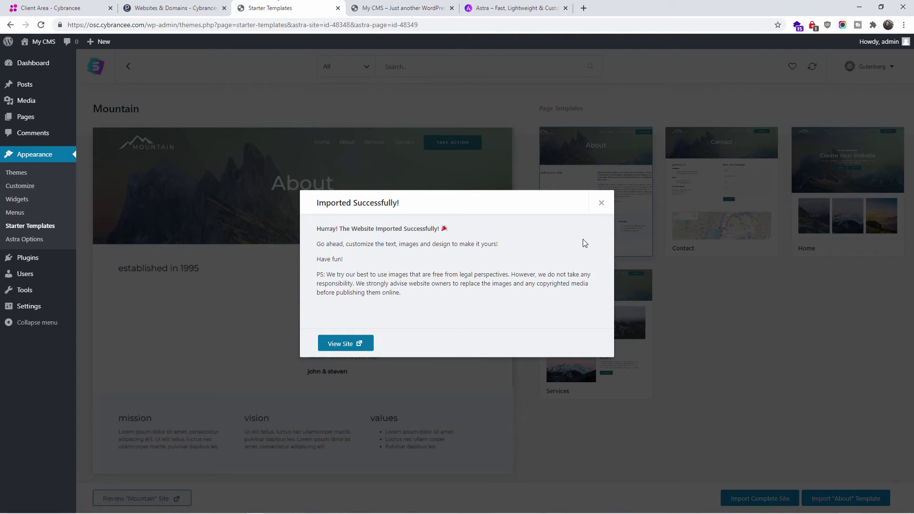
pyautogui.click(601, 203)
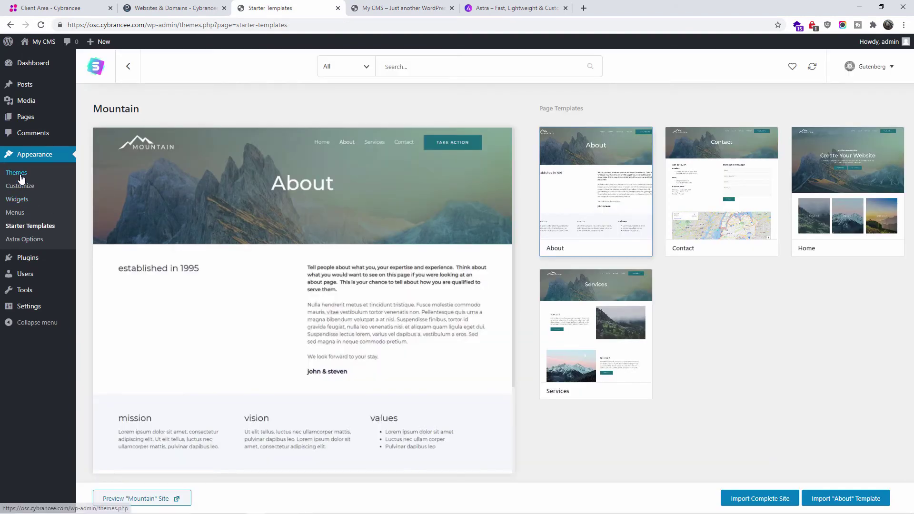
pyautogui.click(44, 28)
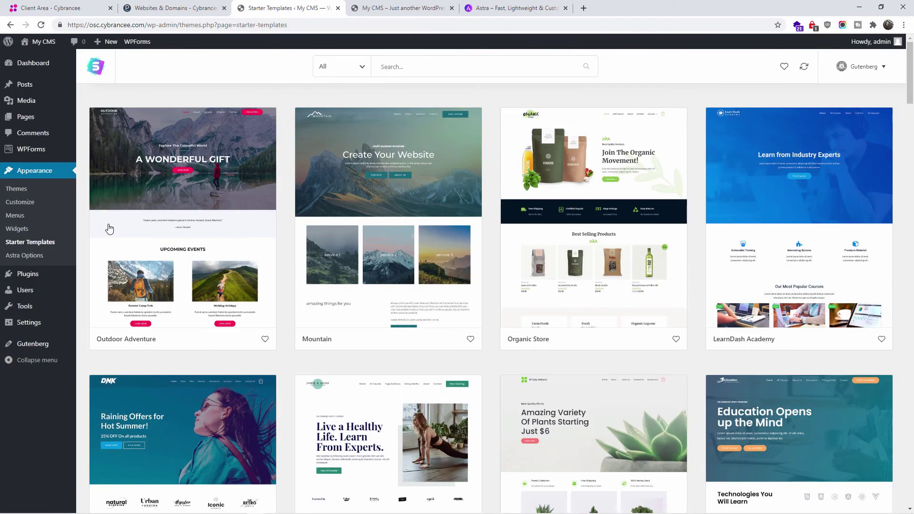
# - Enable the new Header/Footer Builder in Astra Options and open Header Builder in the customizer
pyautogui.click(26, 257)
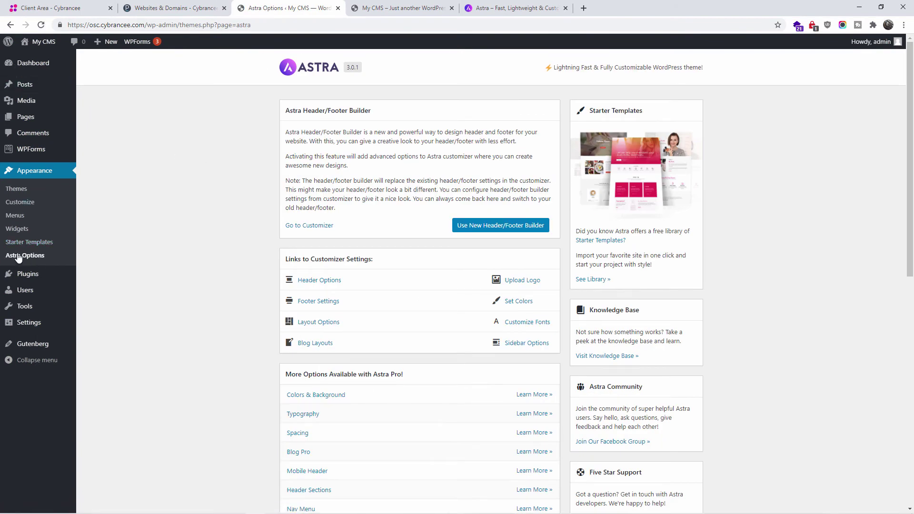
pyautogui.click(483, 230)
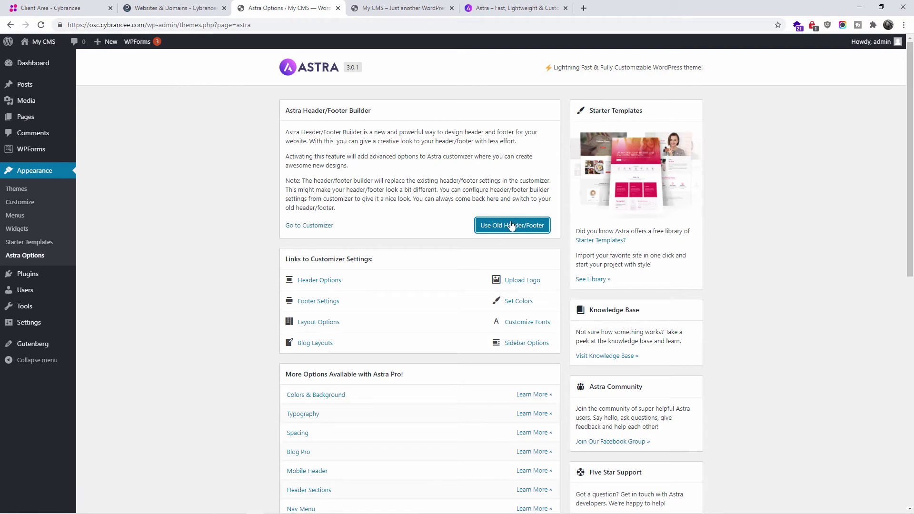
pyautogui.click(66, 202)
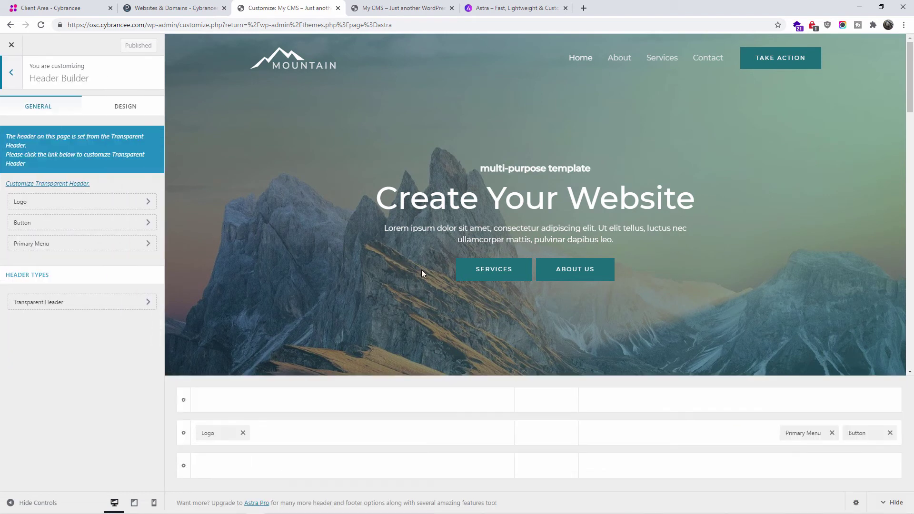
# - Examine the home page preview and the Header Builder's width and margin design settings, returning to the general settings
pyautogui.scroll(-5, 422, 272)
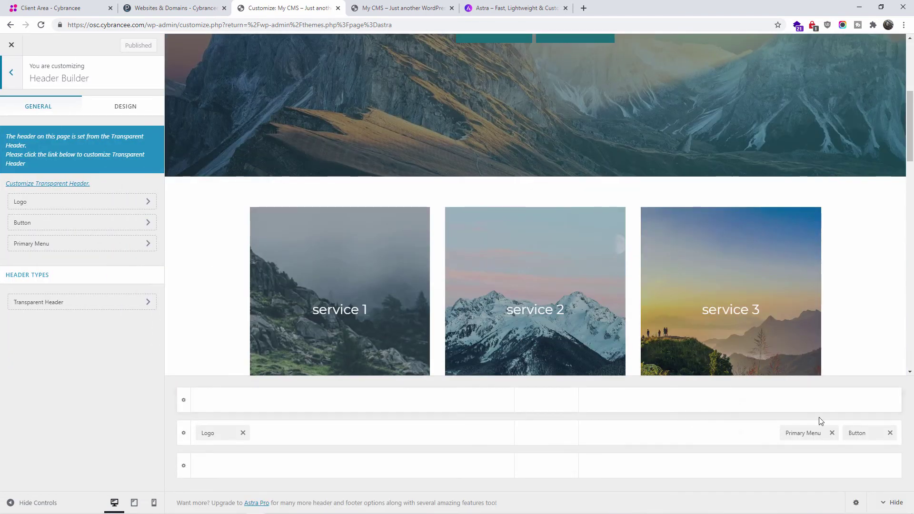
pyautogui.scroll(5, 819, 247)
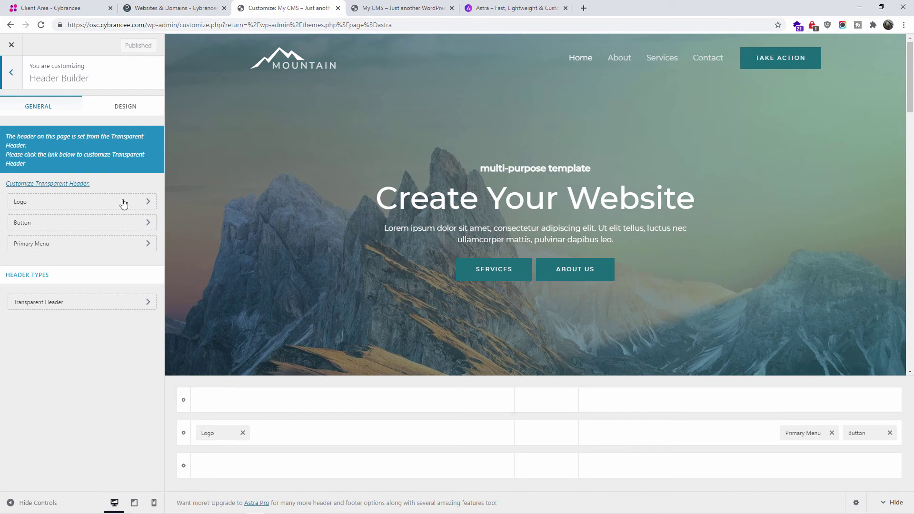
pyautogui.click(118, 107)
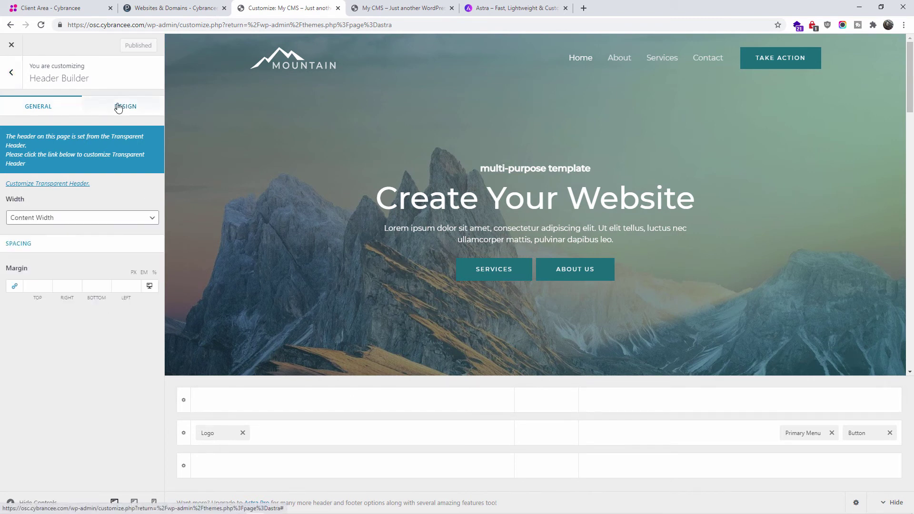
pyautogui.click(46, 108)
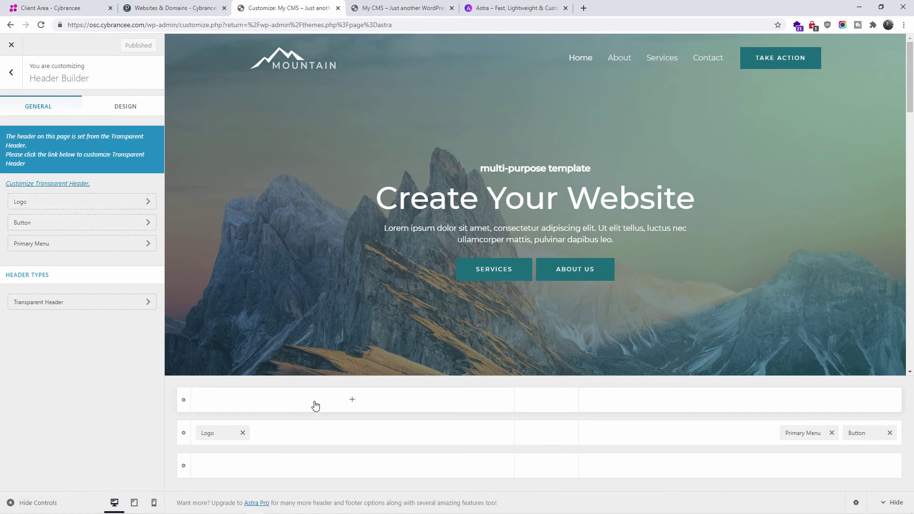
# - Add Account to the left section of the header's top row and Social to that row's right section
pyautogui.click(352, 400)
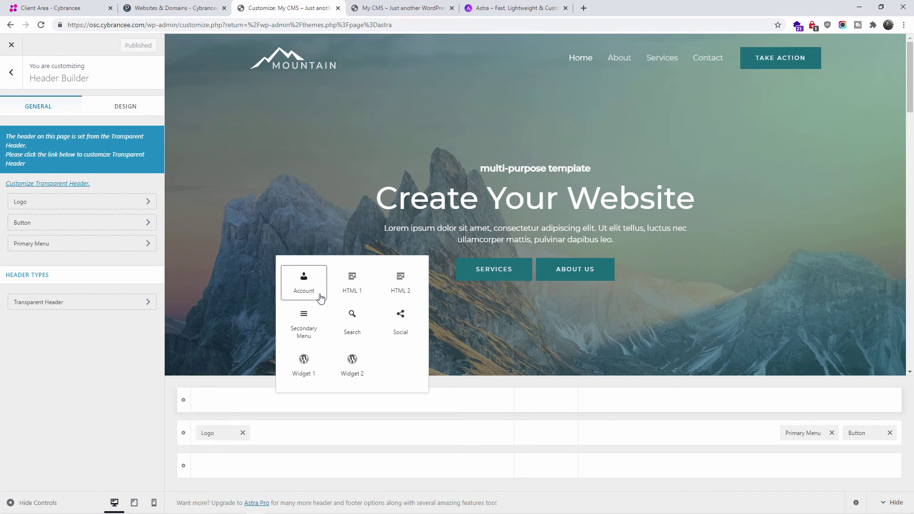
pyautogui.click(308, 289)
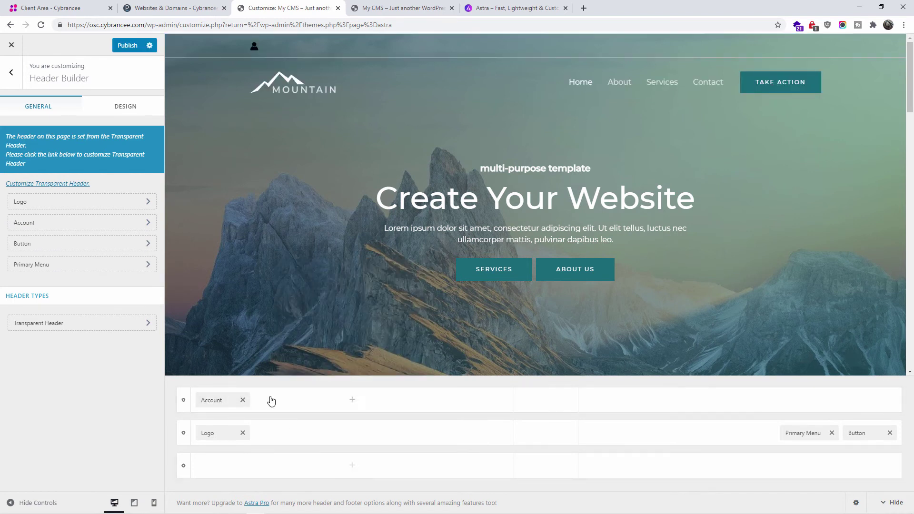
pyautogui.click(352, 400)
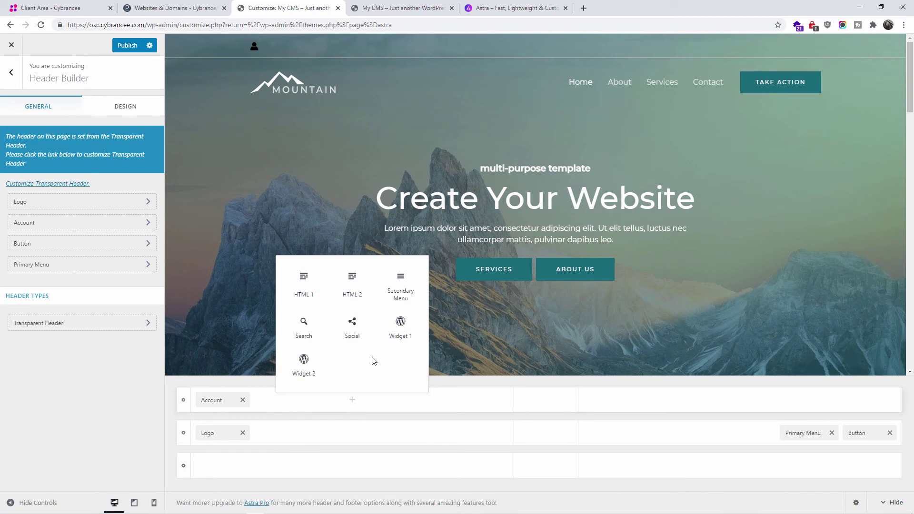
pyautogui.click(353, 329)
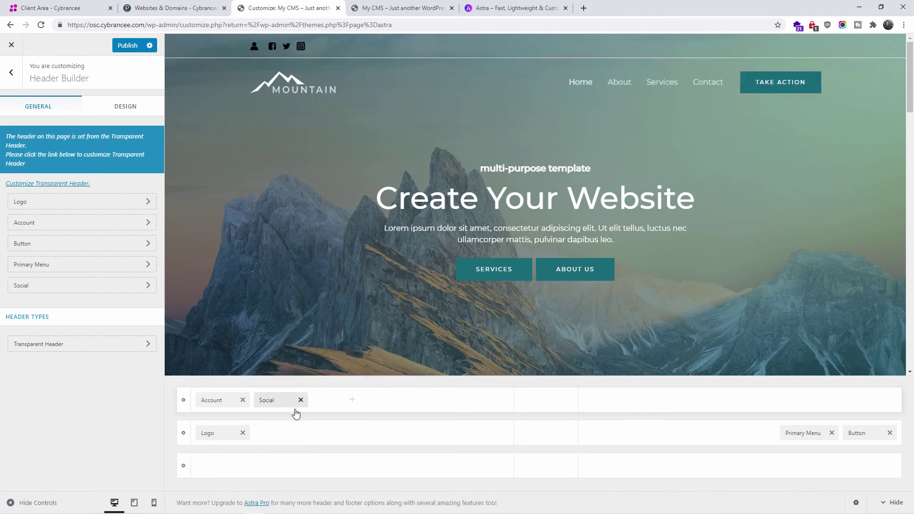
pyautogui.moveTo(318, 403); pyautogui.dragTo(690, 405)
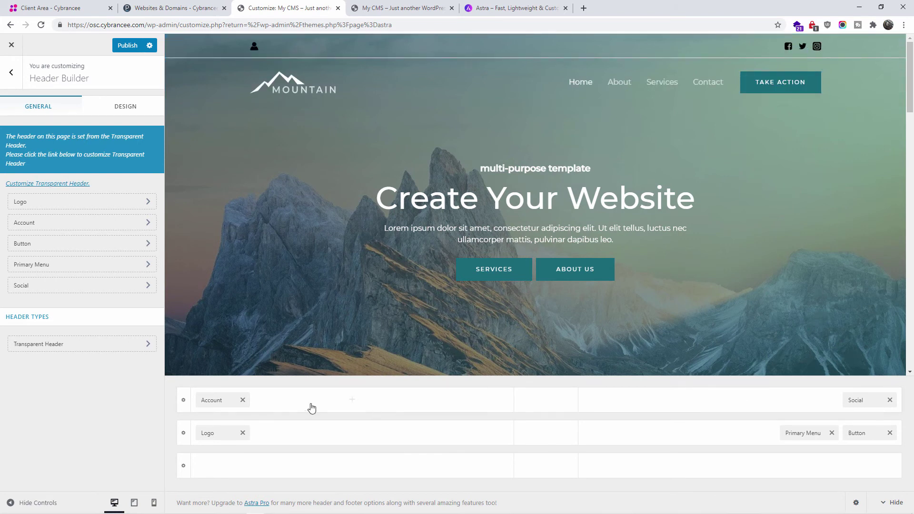
# - Add a Search element to the header's top row and place it after Social in the right section
pyautogui.click(547, 402)
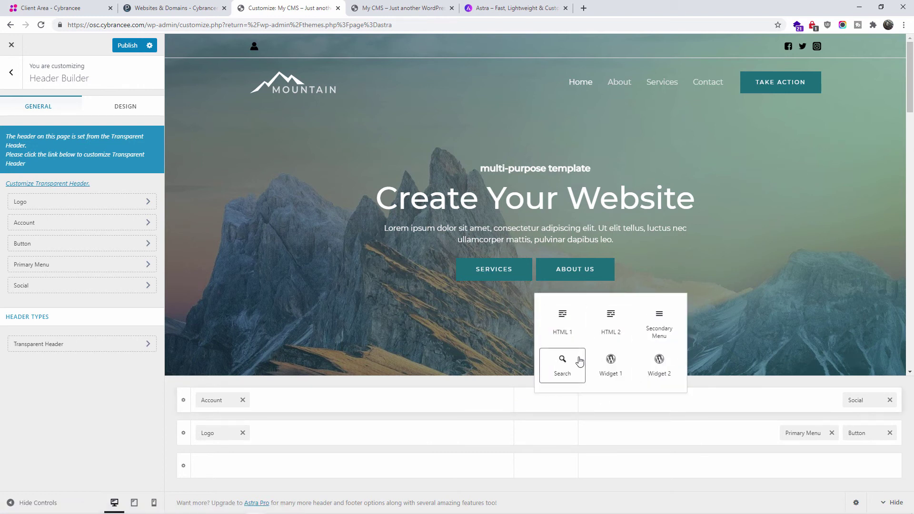
pyautogui.click(563, 372)
pyautogui.moveTo(531, 400); pyautogui.dragTo(726, 408)
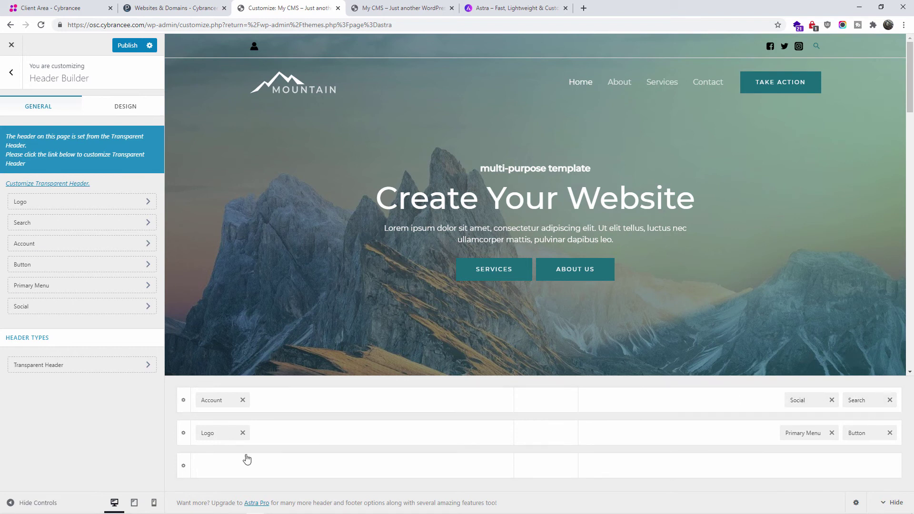
# - Add Widget 1 to the left section of the header's bottom row
pyautogui.moveTo(250, 465)
pyautogui.click(352, 467)
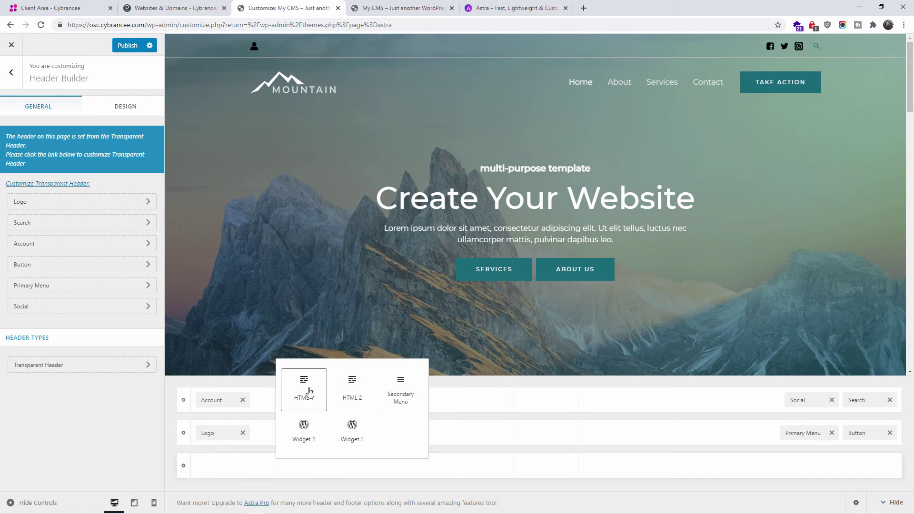
pyautogui.click(307, 436)
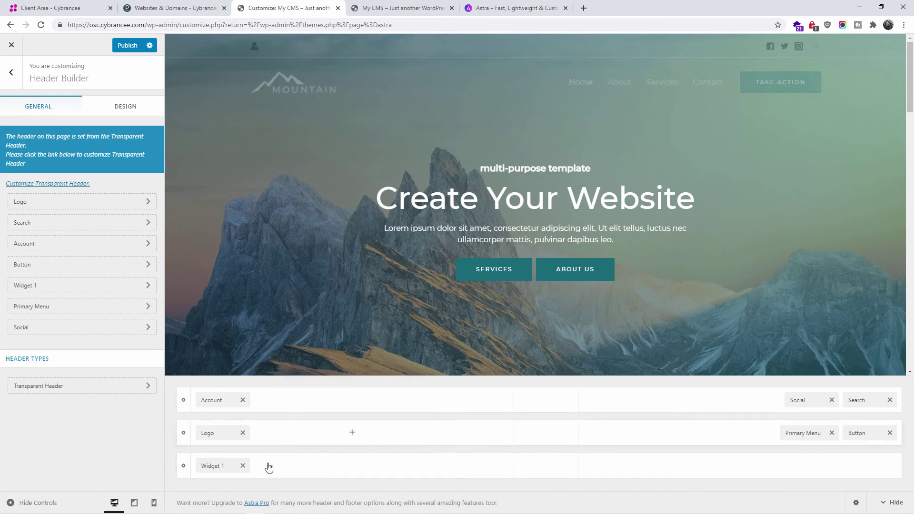
# - Open the settings of the header's Widget 1 and review the list of widgets that can be added to it
pyautogui.click(210, 466)
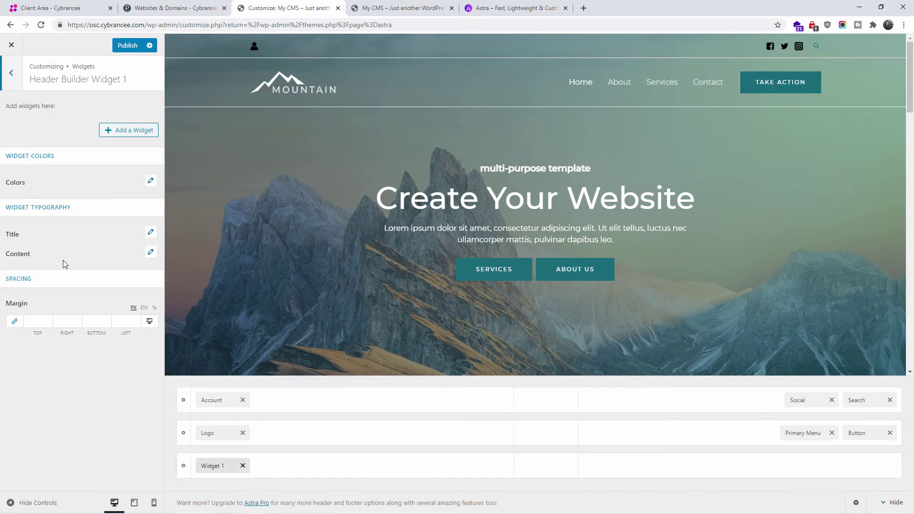
pyautogui.click(130, 133)
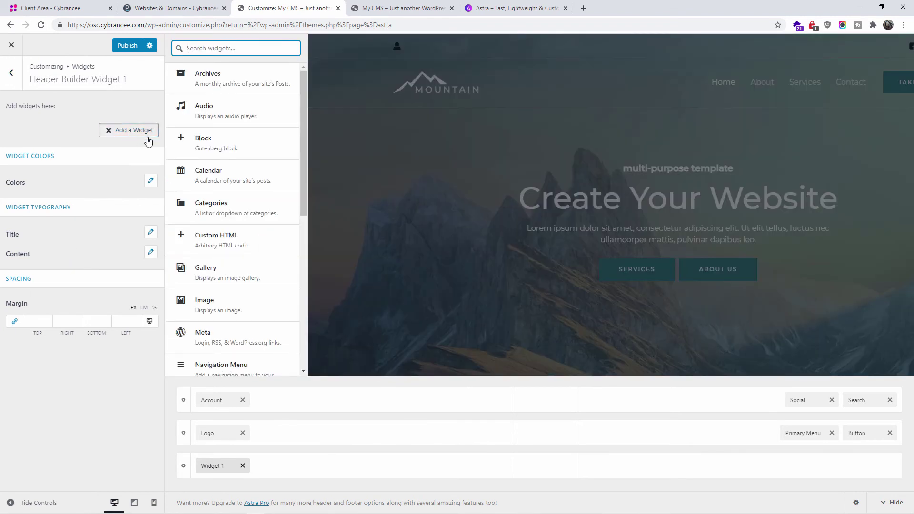
pyautogui.scroll(-5, 231, 162)
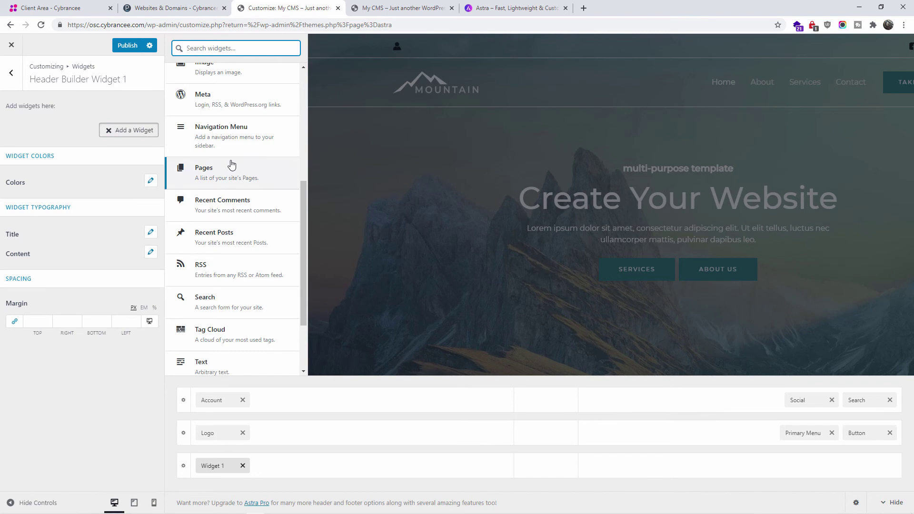
pyautogui.scroll(-2, 232, 164)
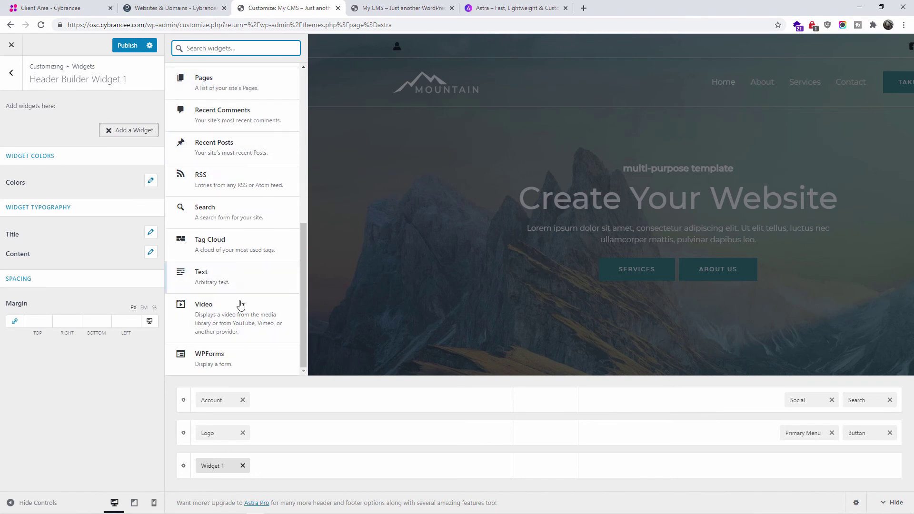
pyautogui.moveTo(301, 331); pyautogui.dragTo(297, 114)
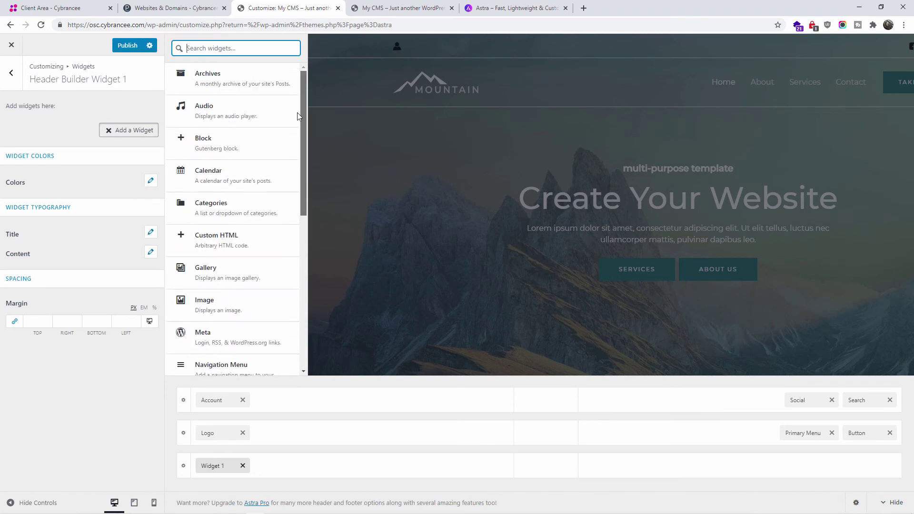
# - Remove Widget 1 from the header's bottom row and move Account between Social and Search in the top row
pyautogui.click(347, 128)
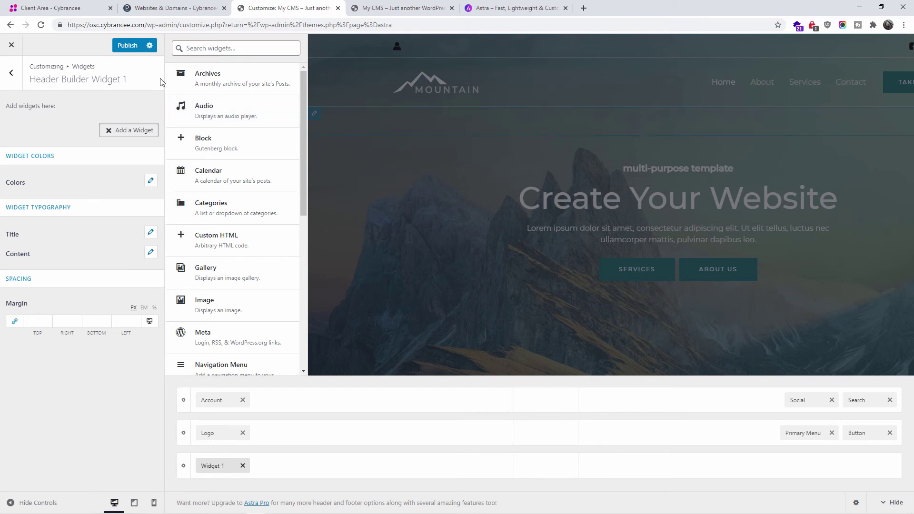
pyautogui.click(11, 72)
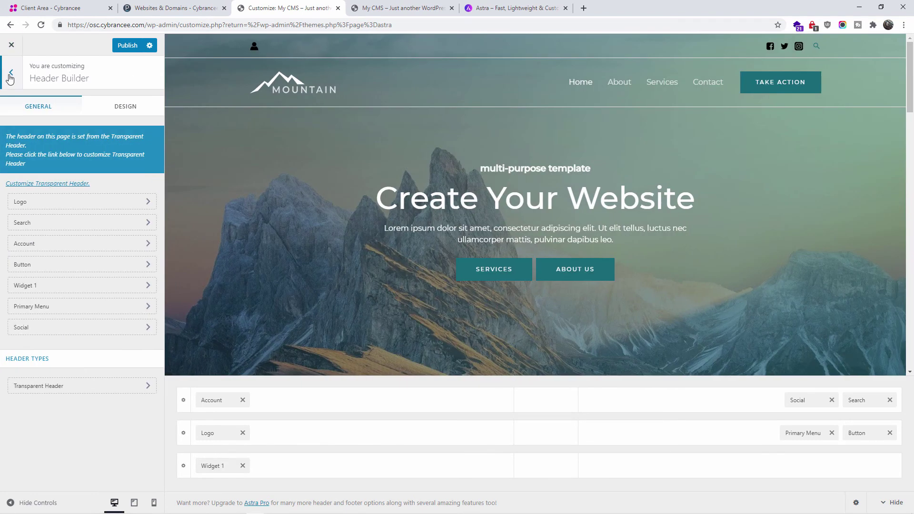
pyautogui.click(242, 466)
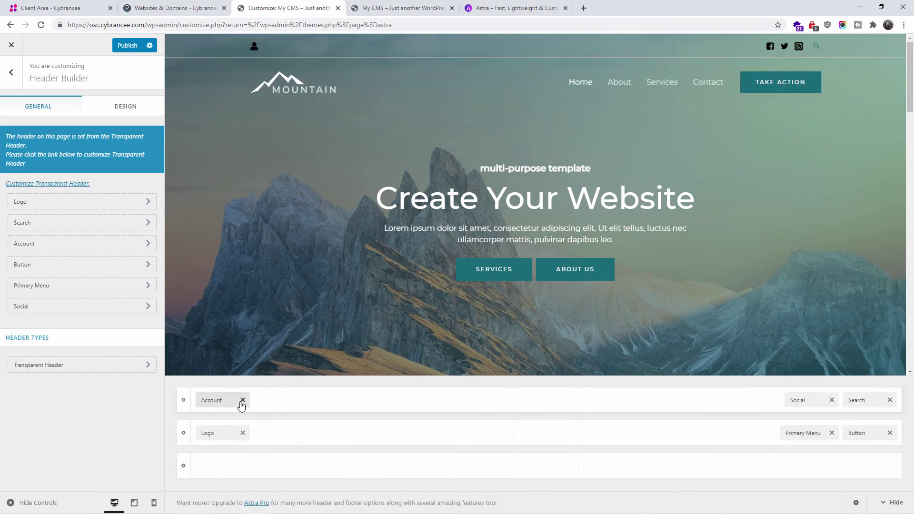
pyautogui.moveTo(231, 399); pyautogui.dragTo(812, 404)
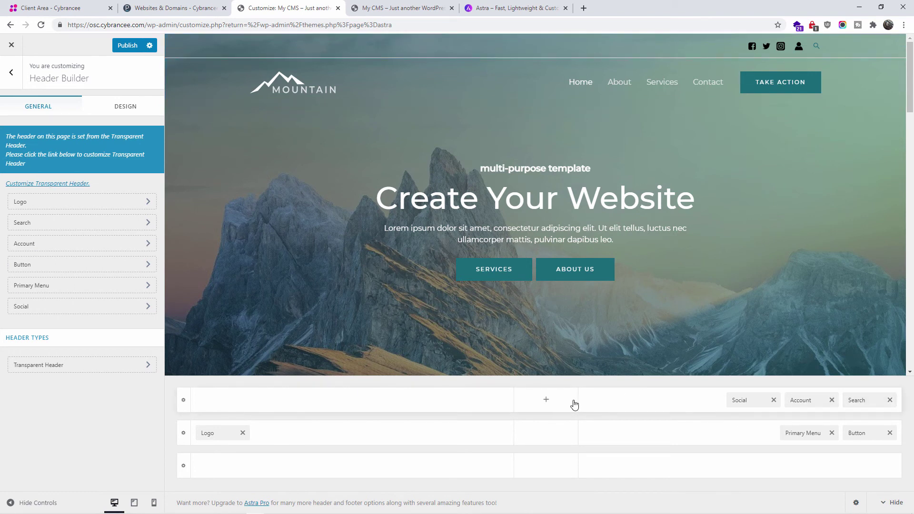
# - Set the Above Header row's height to 30 and its bottom border to 0
pyautogui.click(184, 403)
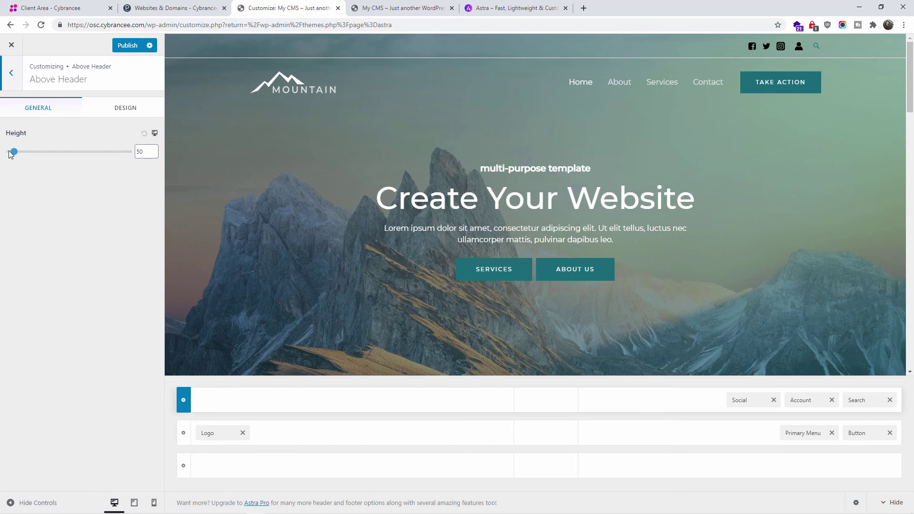
pyautogui.moveTo(14, 153)
pyautogui.mouseDown()
pyautogui.moveTo(27, 152)
pyautogui.moveTo(10, 152)
pyautogui.mouseUp()
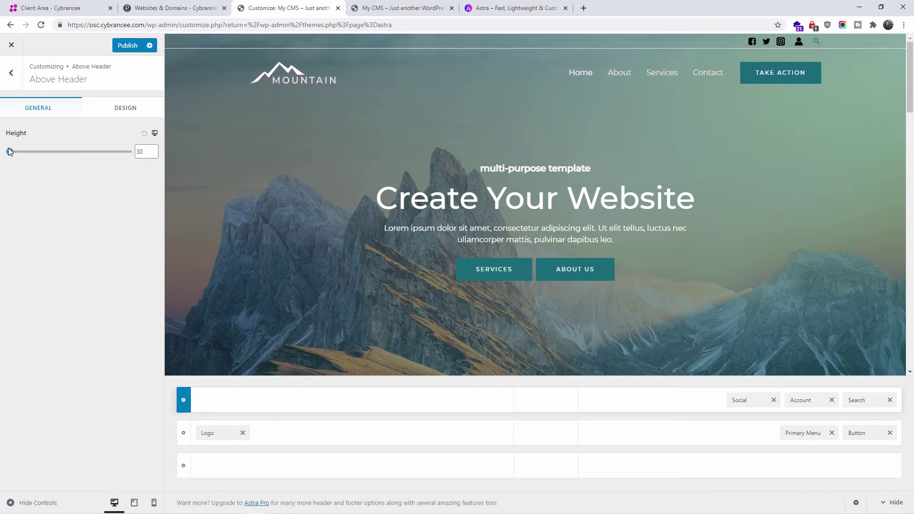
pyautogui.click(117, 111)
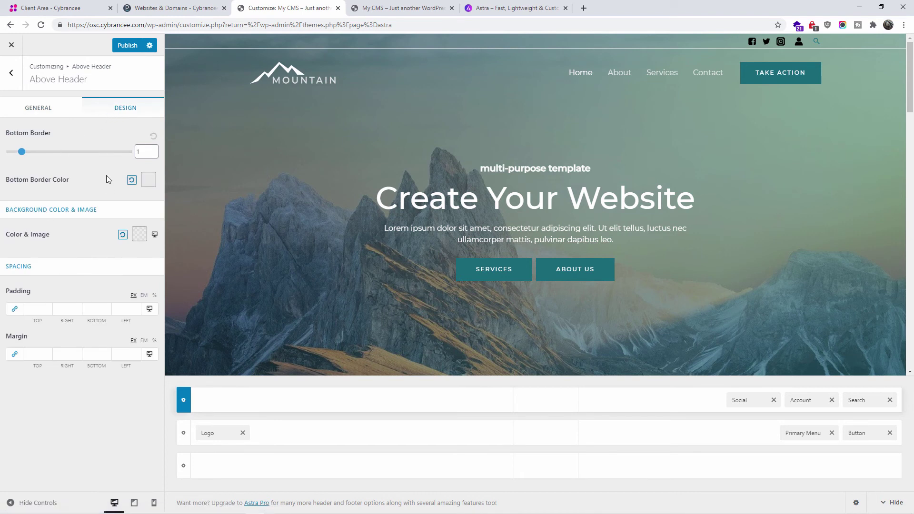
pyautogui.moveTo(23, 154); pyautogui.dragTo(4, 155)
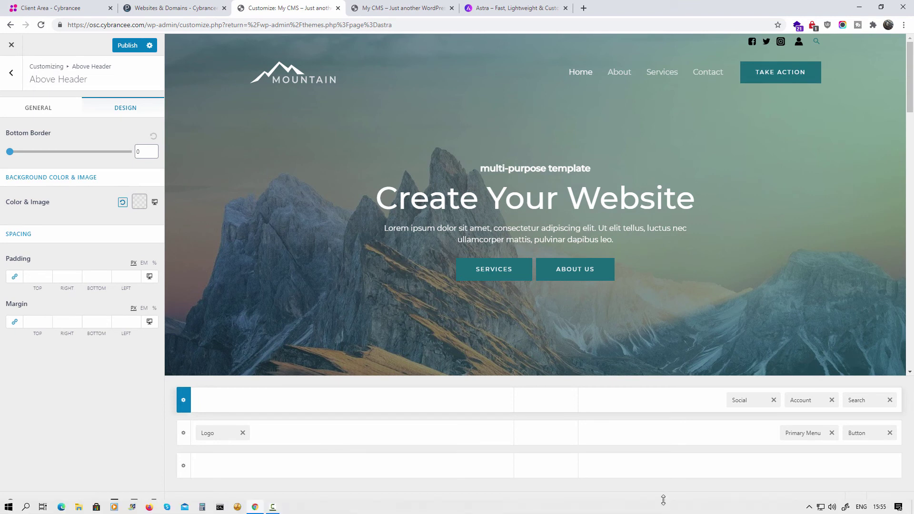
# - Review the Primary Header row's general and design settings, including its height options for tablet and mobile
pyautogui.click(183, 433)
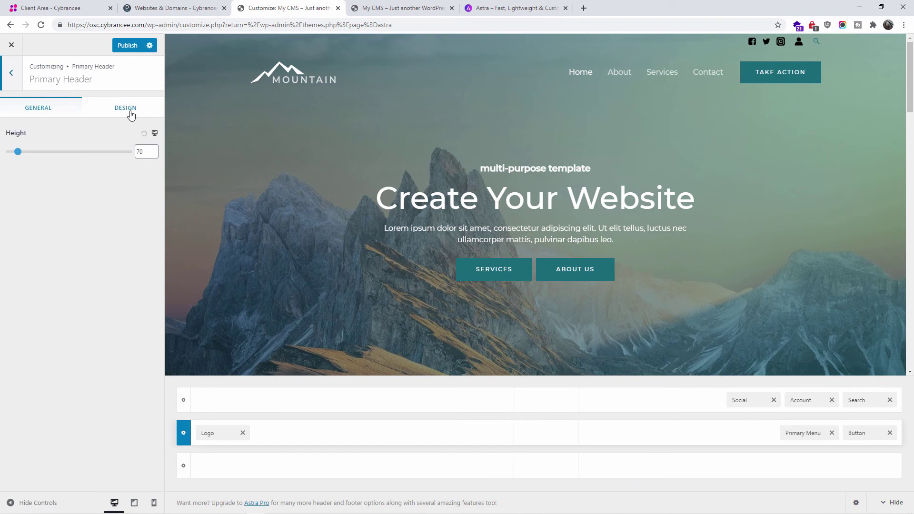
pyautogui.click(131, 114)
pyautogui.click(32, 106)
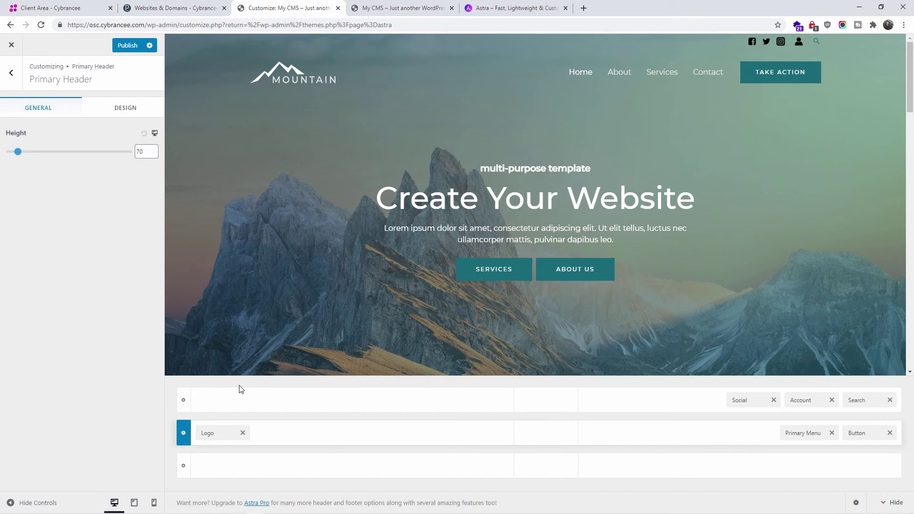
pyautogui.click(155, 135)
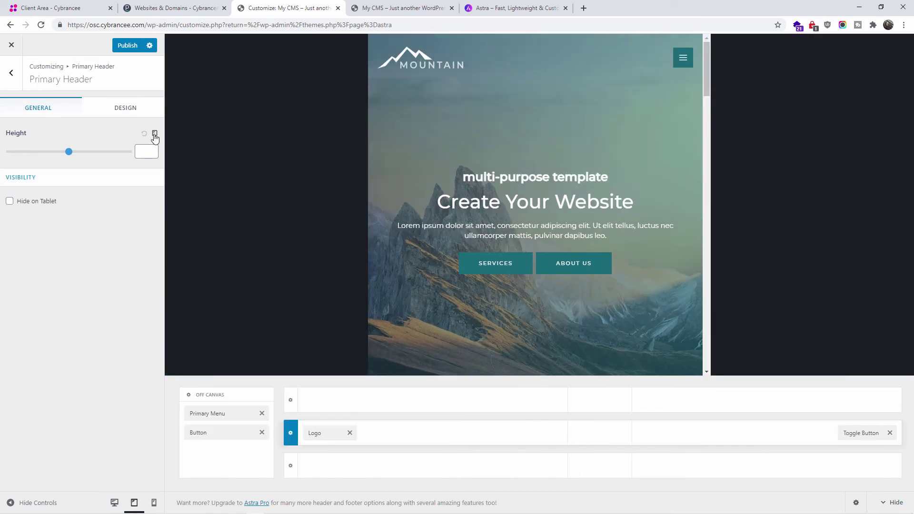
pyautogui.click(155, 135)
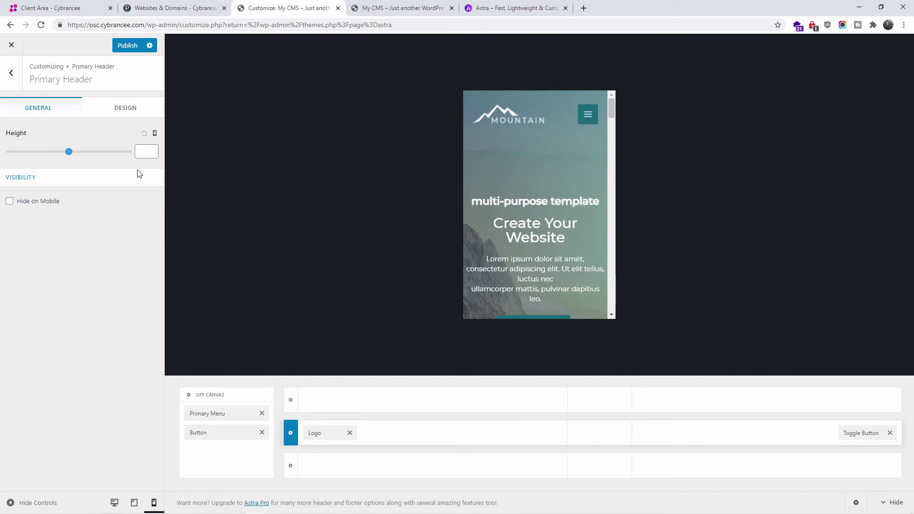
pyautogui.click(154, 134)
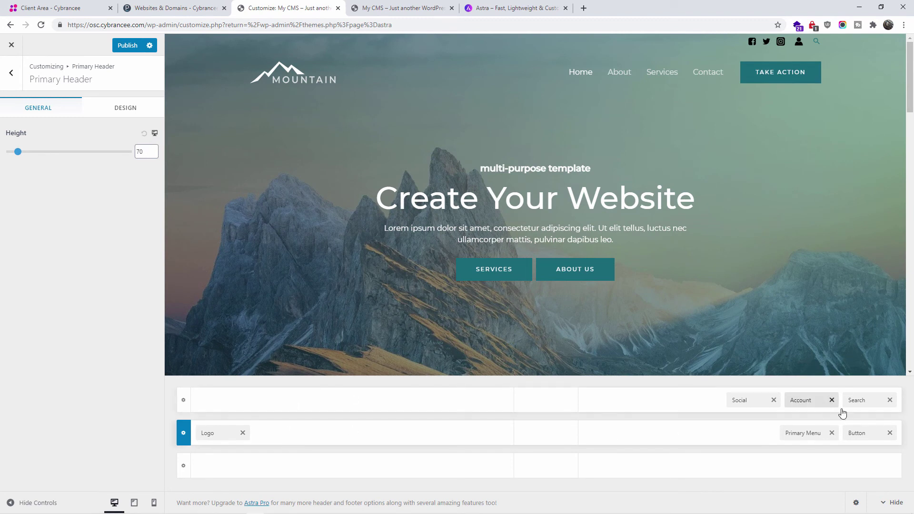
pyautogui.click(11, 79)
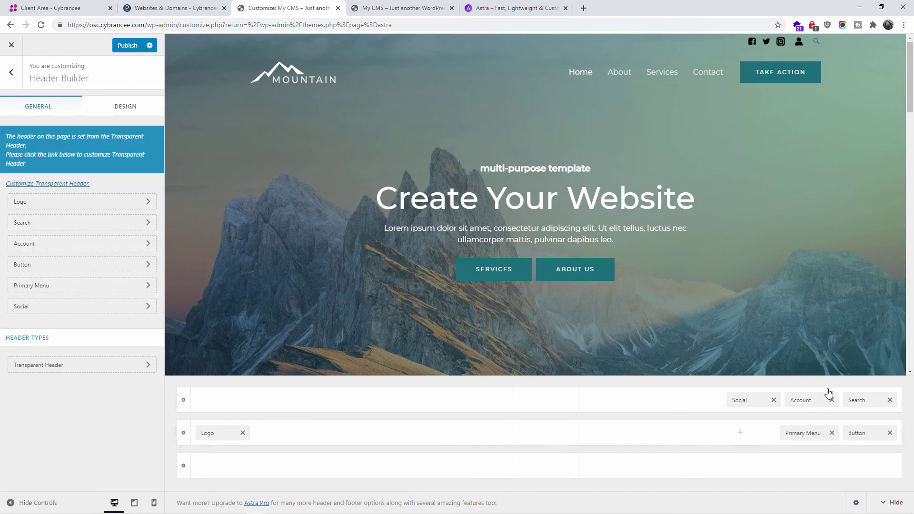
# - Remove Search, Social and Account from the header's top row and publish the change
pyautogui.click(890, 401)
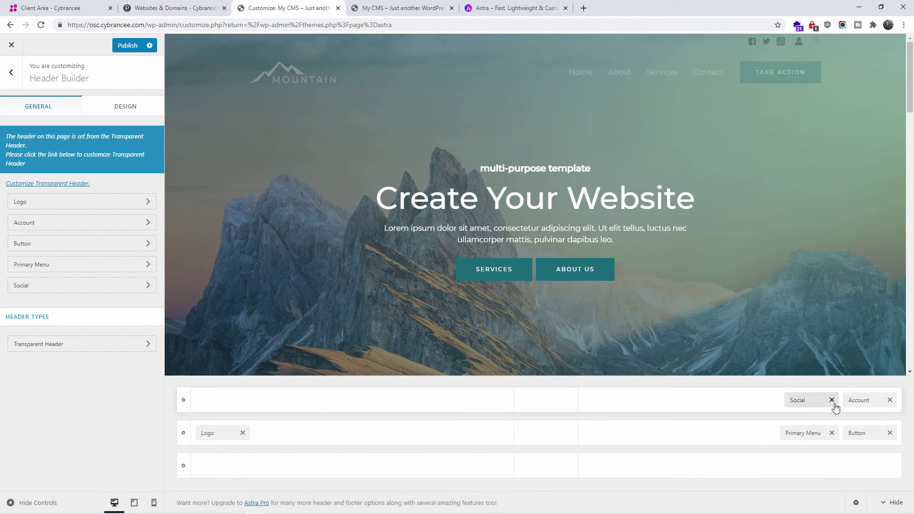
pyautogui.click(832, 400)
pyautogui.click(890, 400)
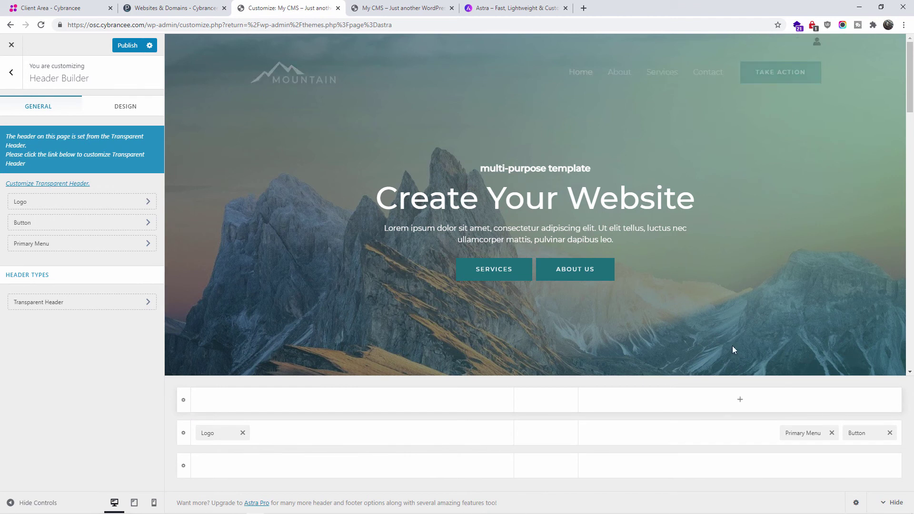
pyautogui.click(129, 50)
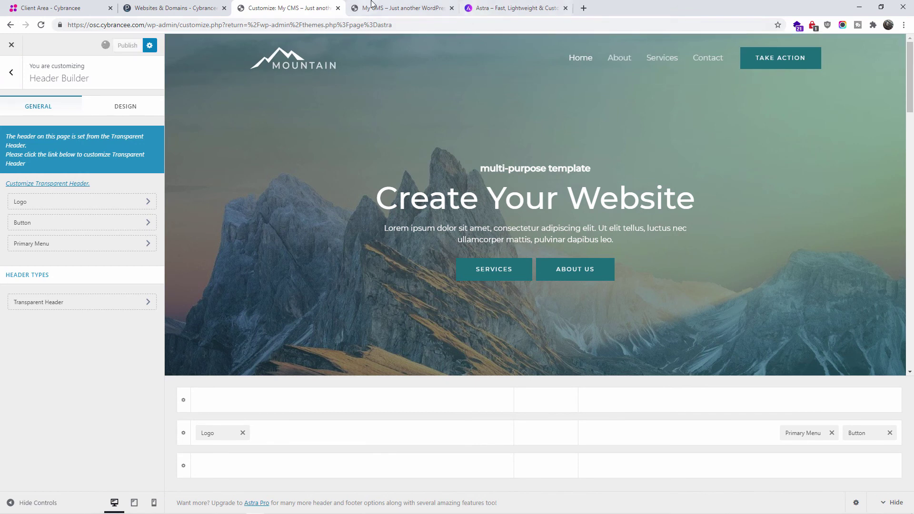
# - Reload the live site to check its header, and return to the customizer
pyautogui.click(391, 7)
pyautogui.click(41, 25)
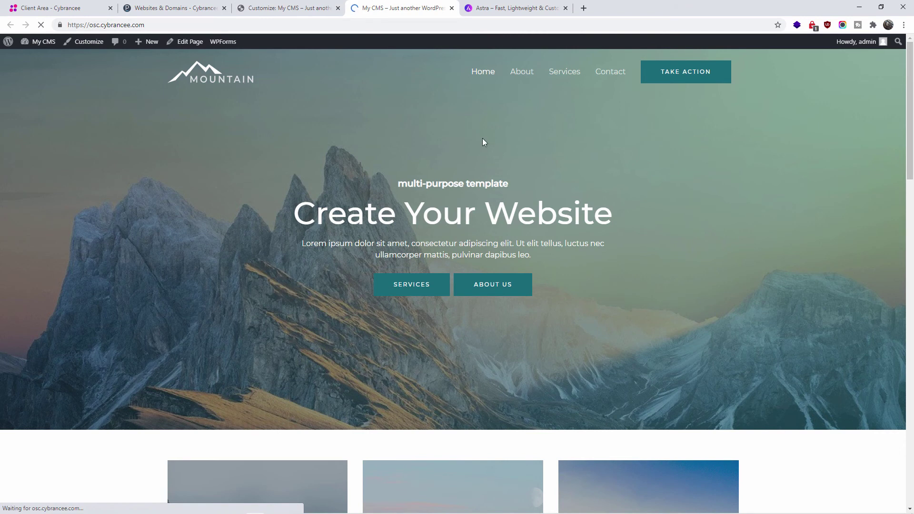
pyautogui.click(240, 11)
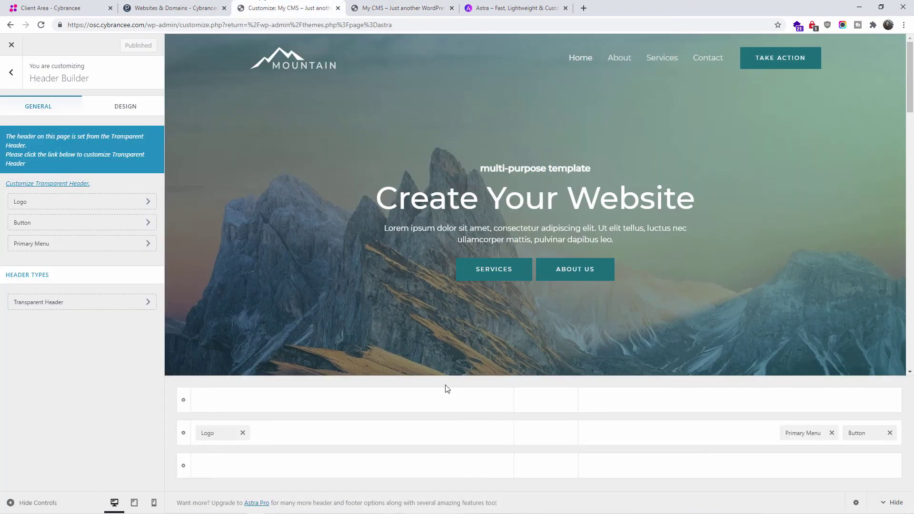
# - Publish the header with Social added to the right section of its top row, and view the live site
pyautogui.click(741, 405)
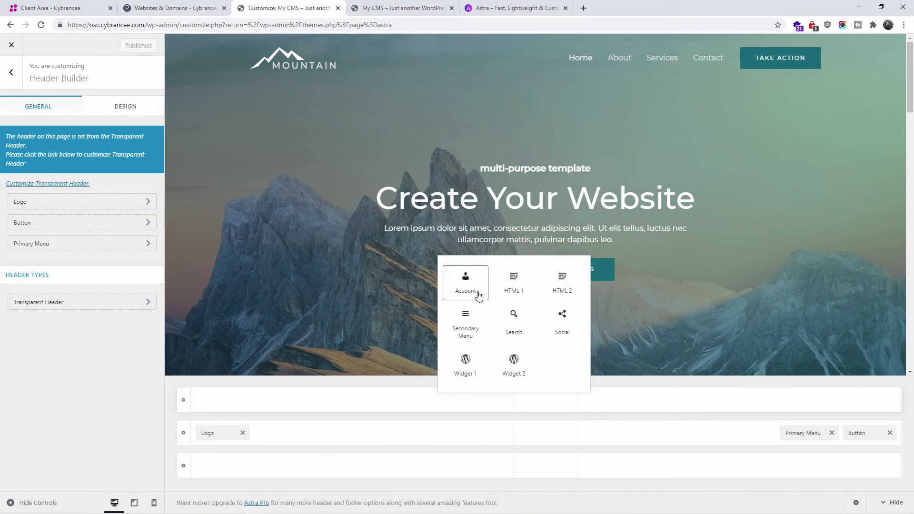
pyautogui.click(562, 325)
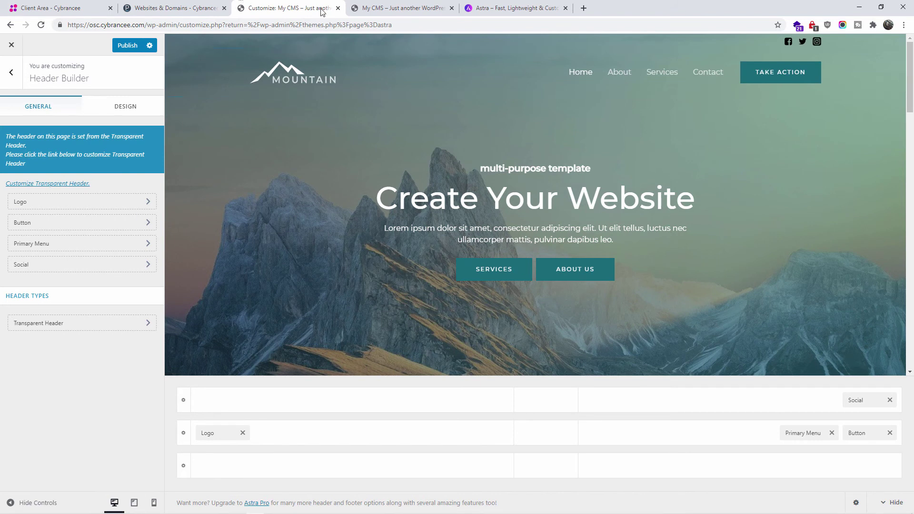
pyautogui.click(138, 44)
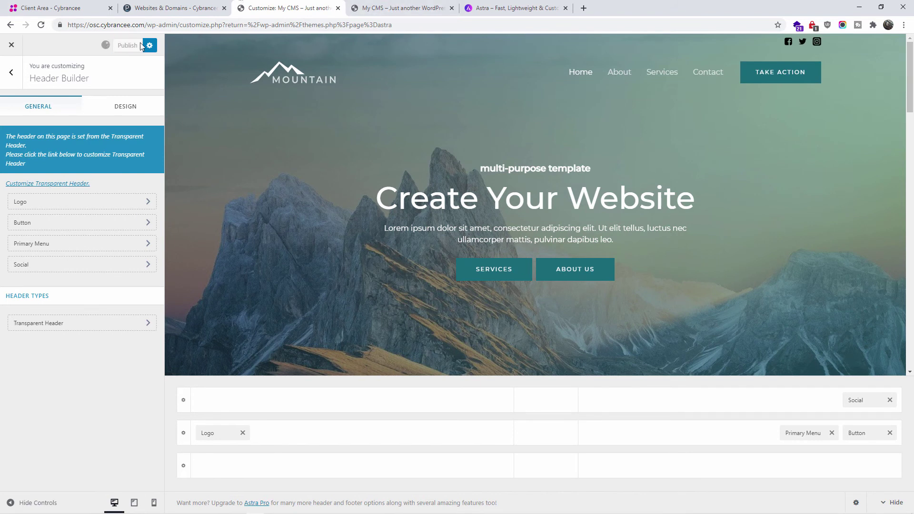
pyautogui.click(389, 9)
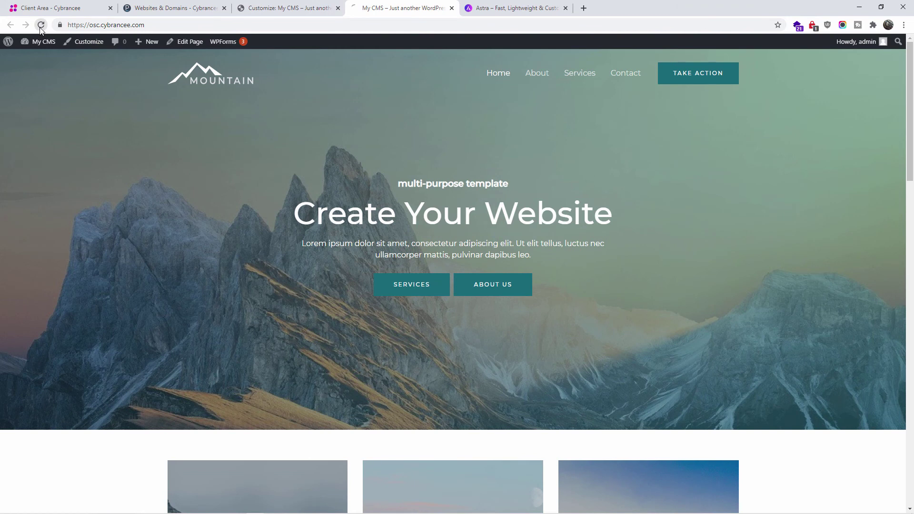
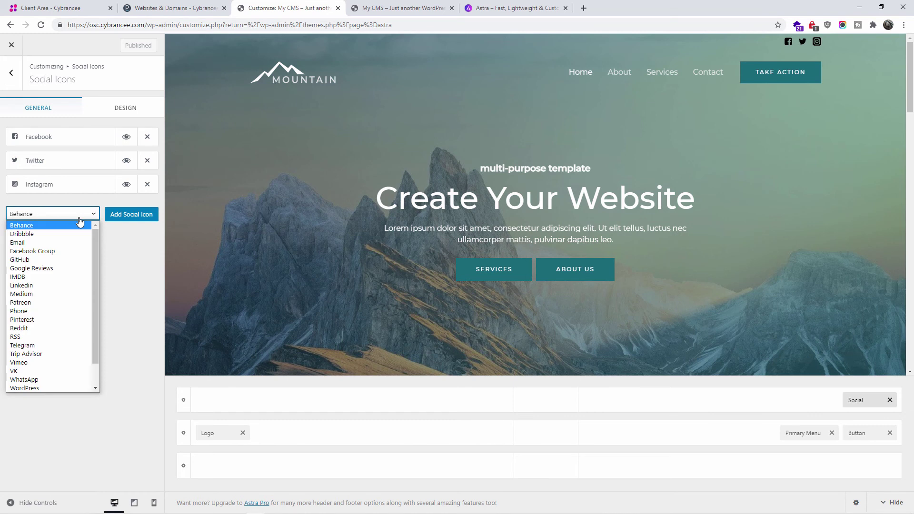
# - Add Linkedin and Vimeo icons to the header's Social element and publish the change
pyautogui.click(52, 285)
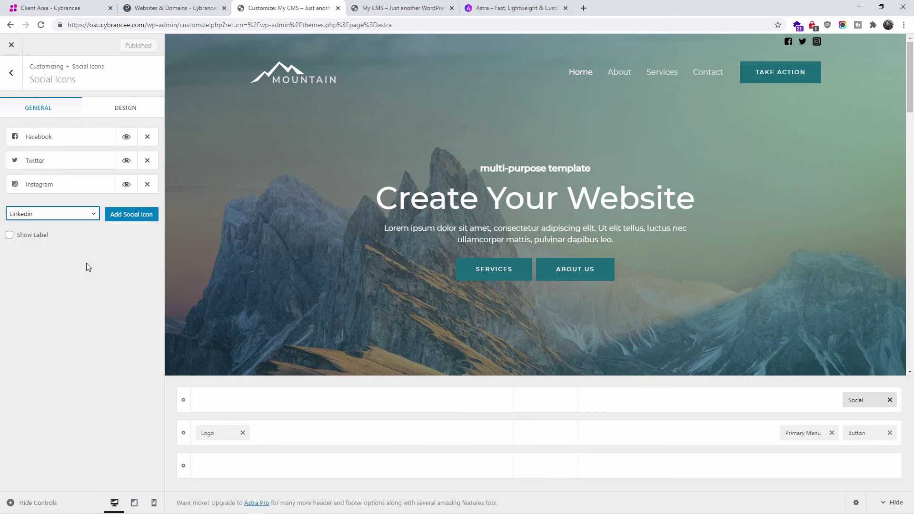
pyautogui.click(132, 220)
pyautogui.click(42, 240)
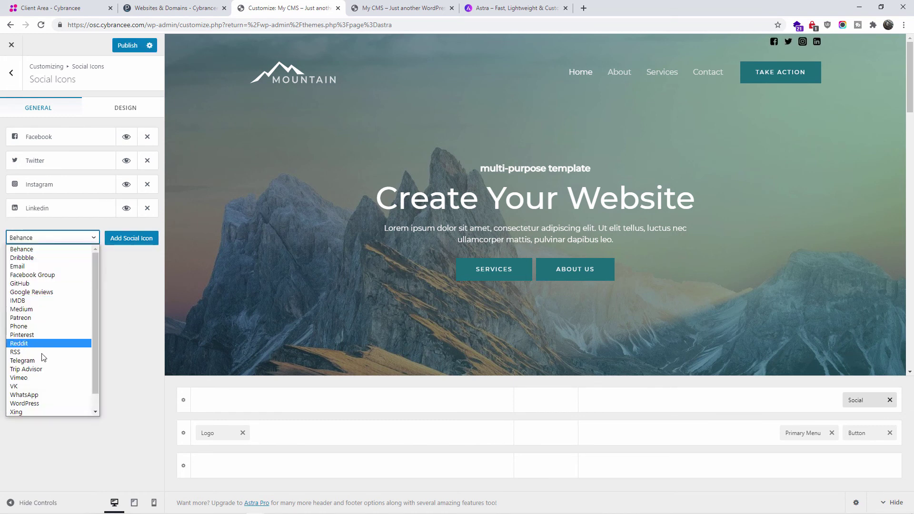
pyautogui.click(33, 378)
pyautogui.click(127, 238)
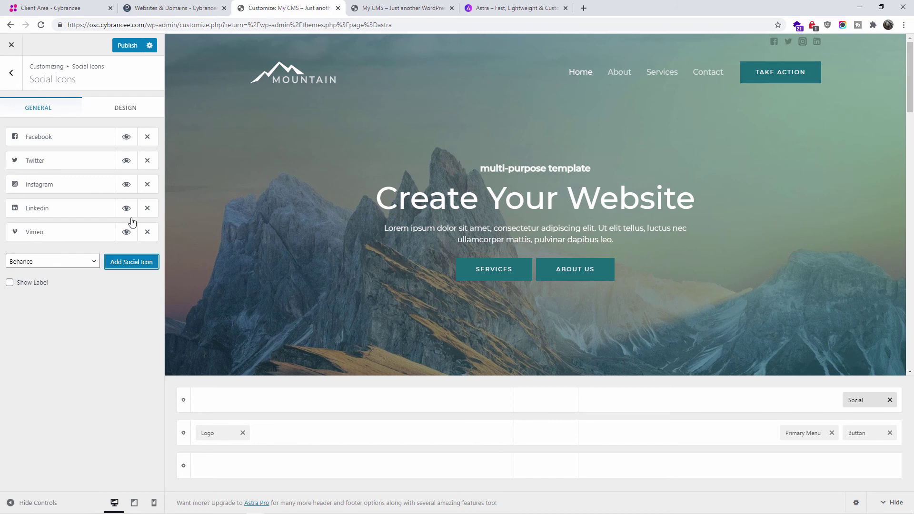
pyautogui.click(128, 46)
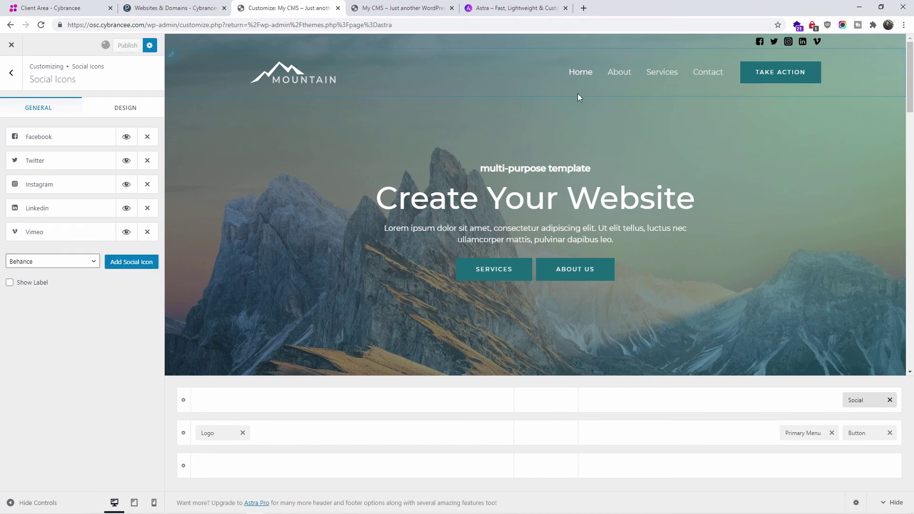
# - Reload the live site to check the header's social icons, and return to the Social Icons settings
pyautogui.click(411, 8)
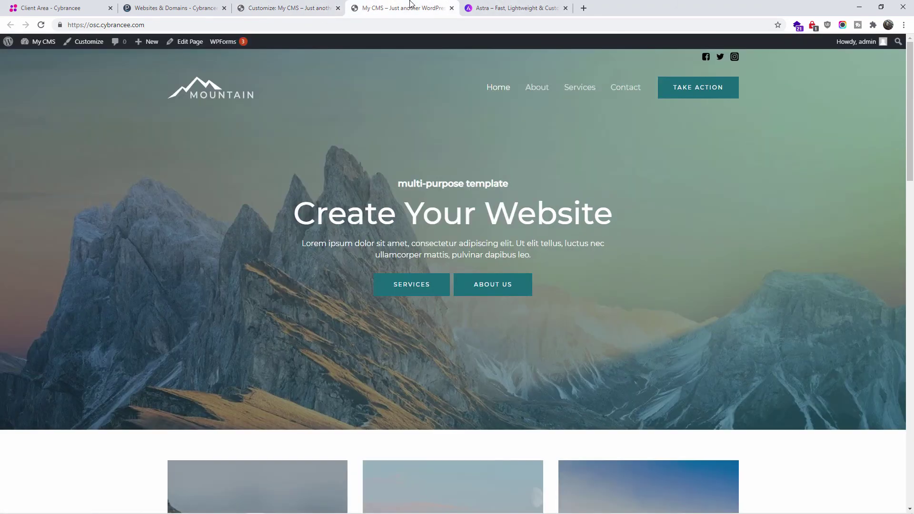
pyautogui.click(41, 26)
pyautogui.click(303, 5)
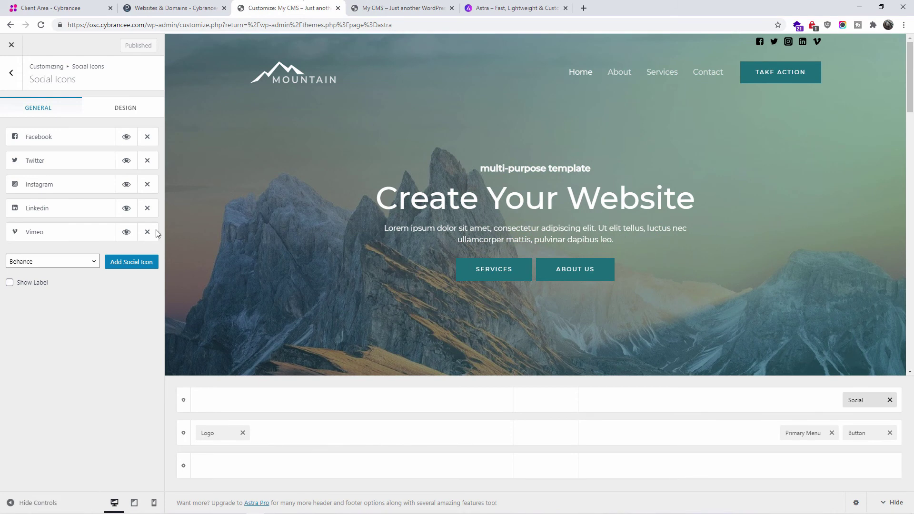
# - Set the social icons' color type to Official and publish the change
pyautogui.click(39, 288)
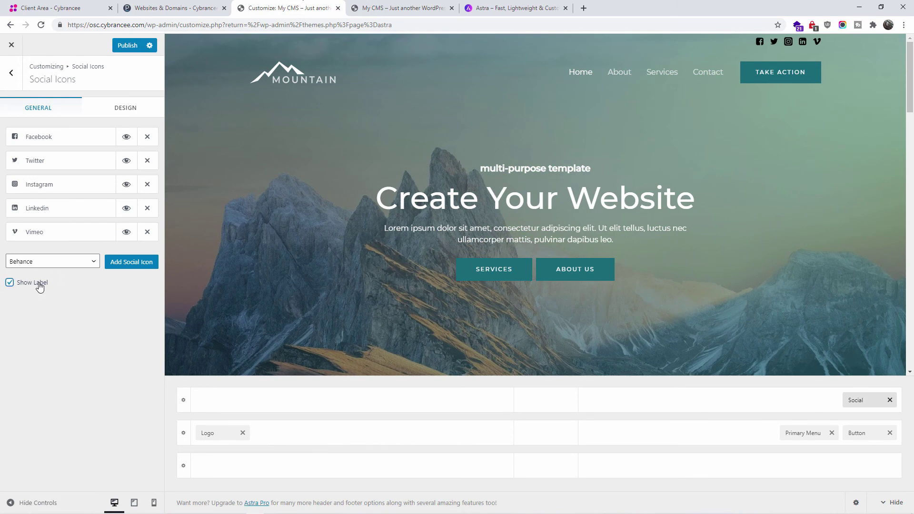
pyautogui.click(40, 288)
pyautogui.click(124, 107)
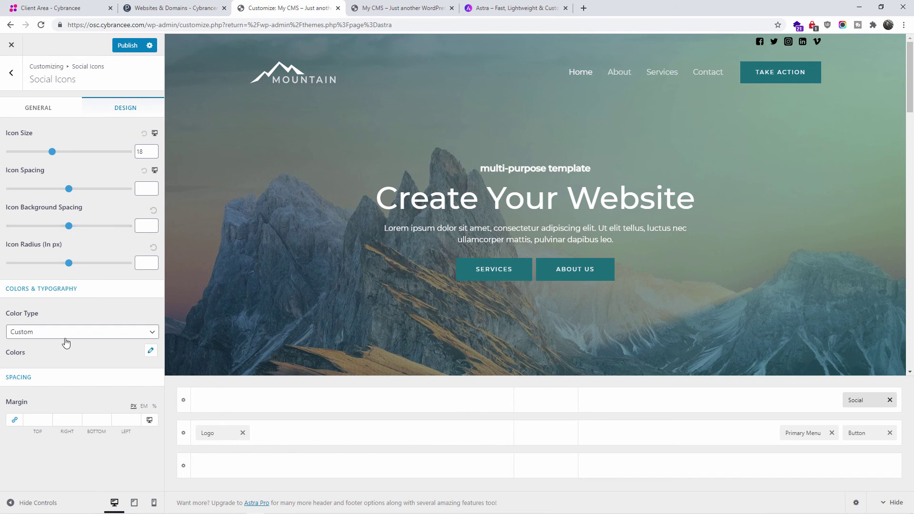
pyautogui.click(151, 353)
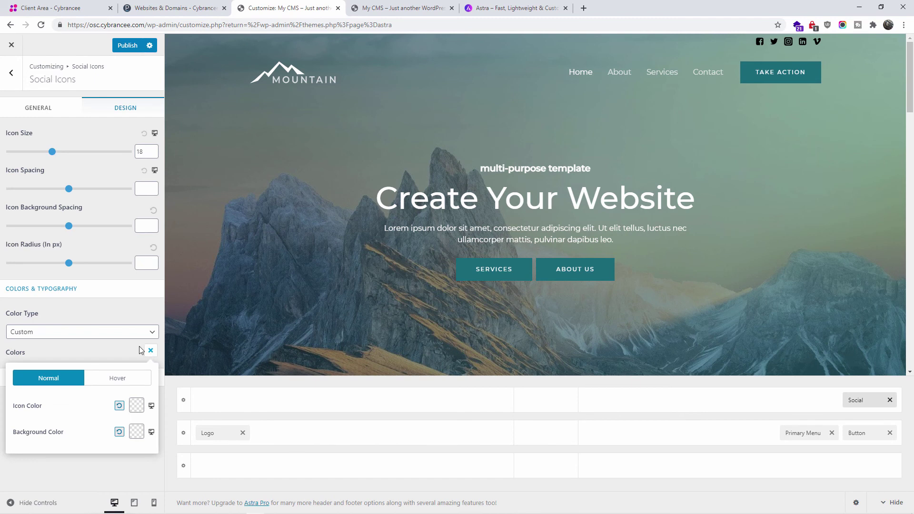
pyautogui.click(60, 332)
pyautogui.click(56, 352)
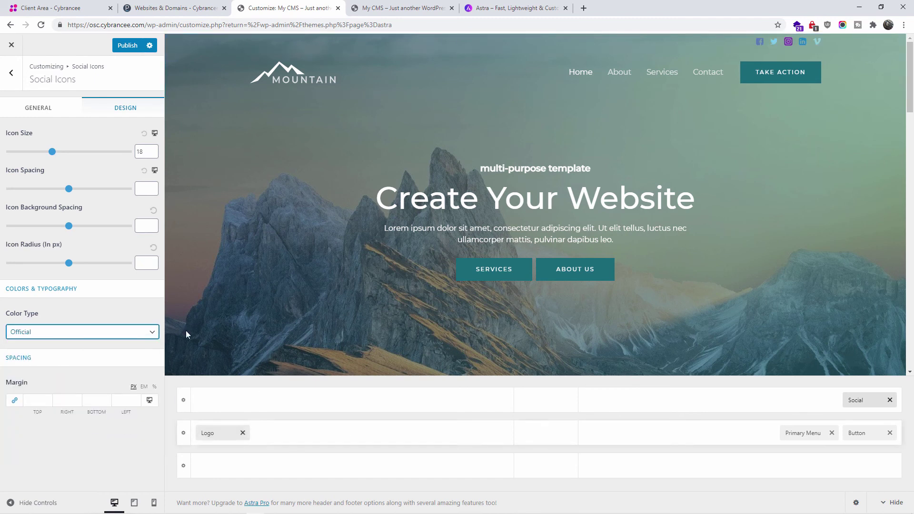
pyautogui.click(131, 45)
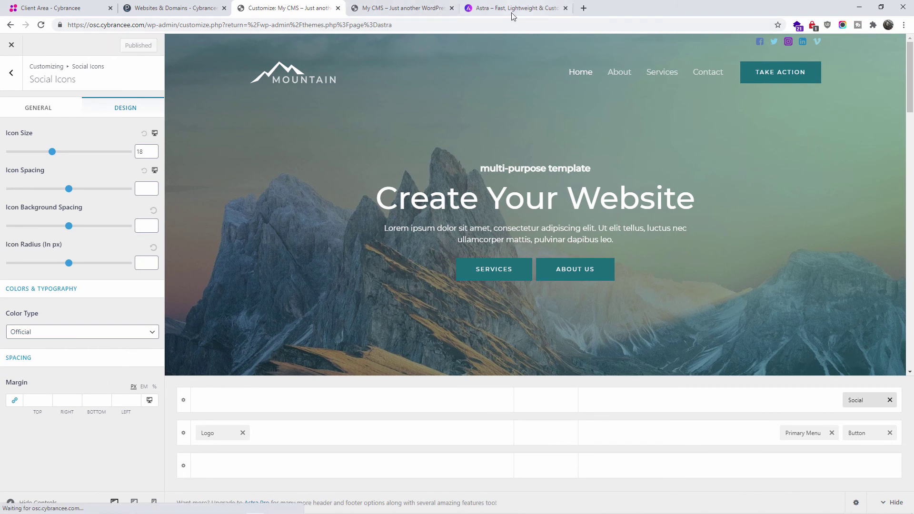
# - Check the social icons' official colors on the reloaded live site, and return to the Customizer
pyautogui.click(416, 8)
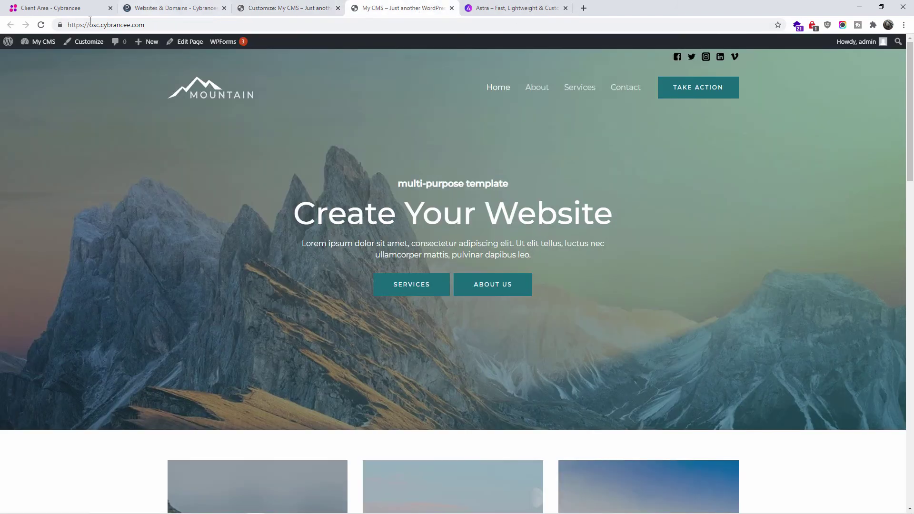
pyautogui.click(41, 24)
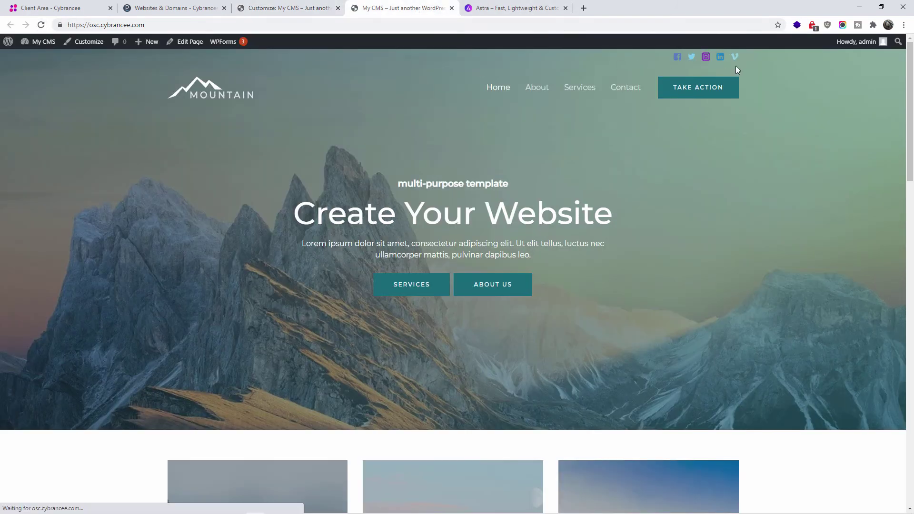
pyautogui.click(165, 7)
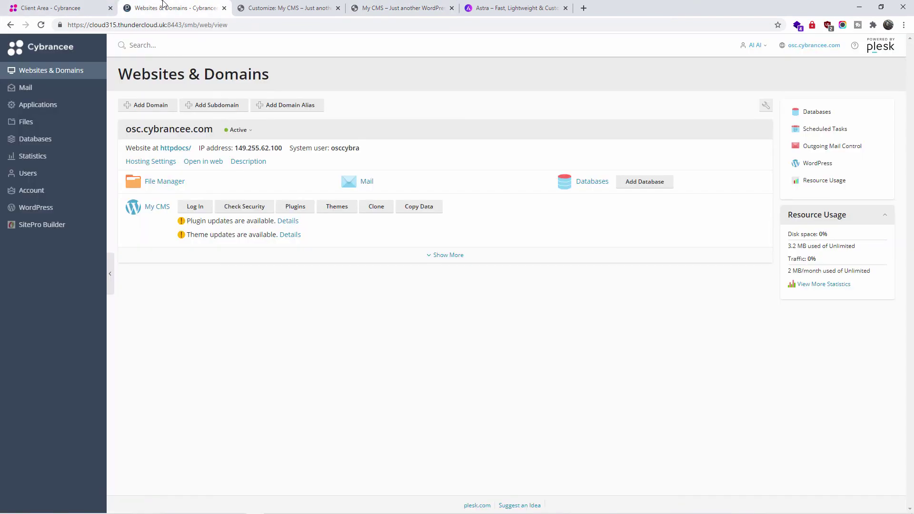
pyautogui.click(274, 8)
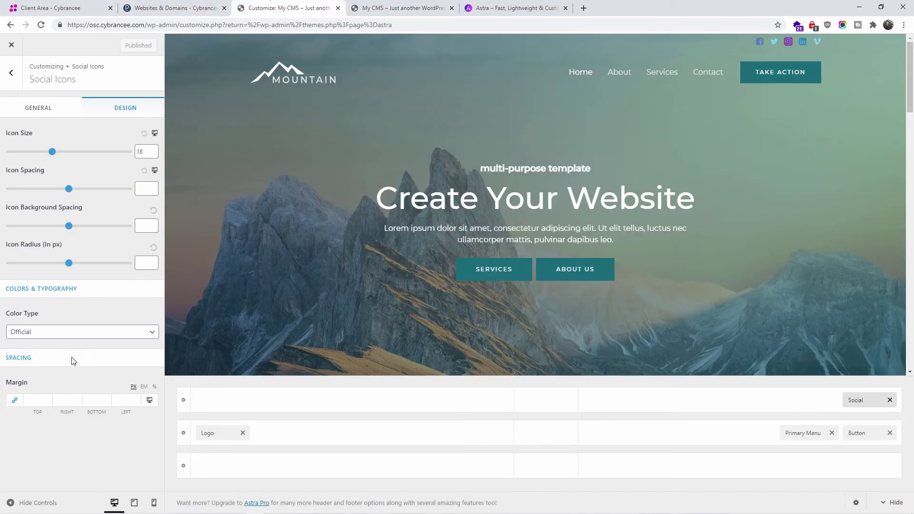
# - Switch the social icons' color type to Custom and set their normal icon color to white
pyautogui.click(72, 334)
pyautogui.click(71, 345)
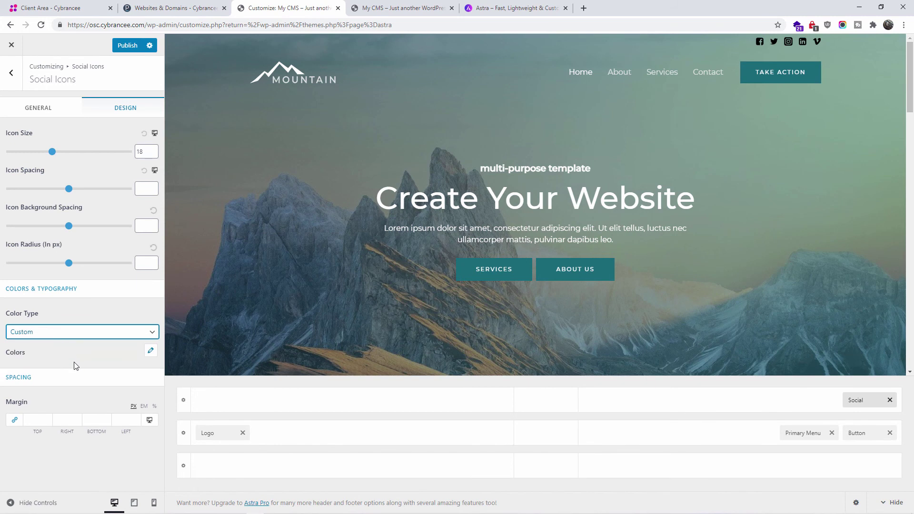
pyautogui.click(151, 352)
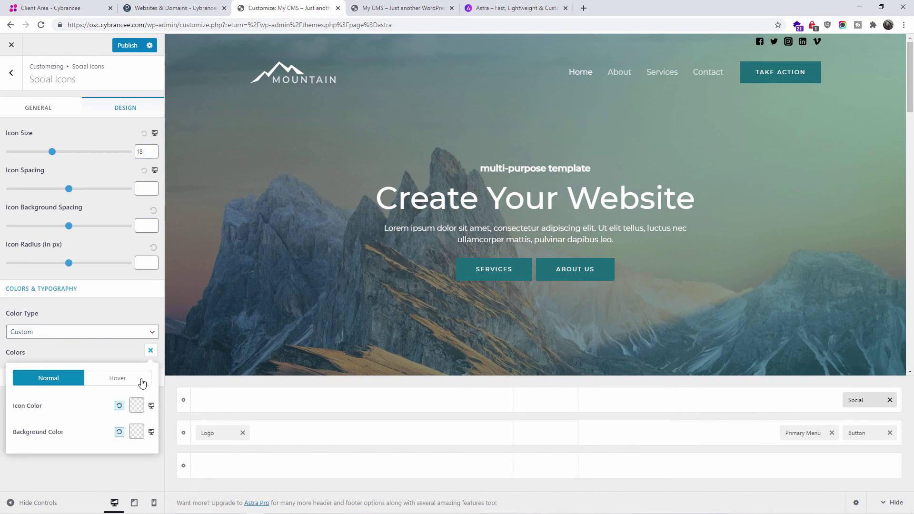
pyautogui.click(141, 409)
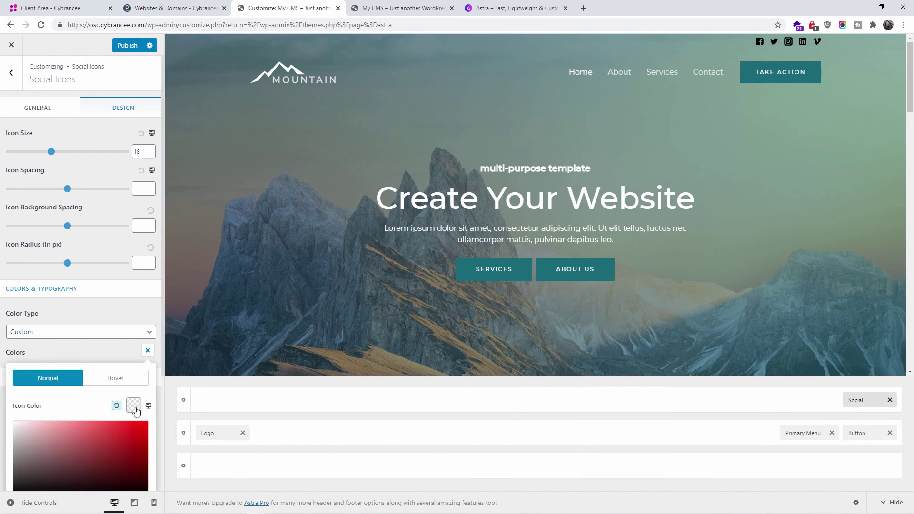
pyautogui.moveTo(67, 438); pyautogui.dragTo(1, 417)
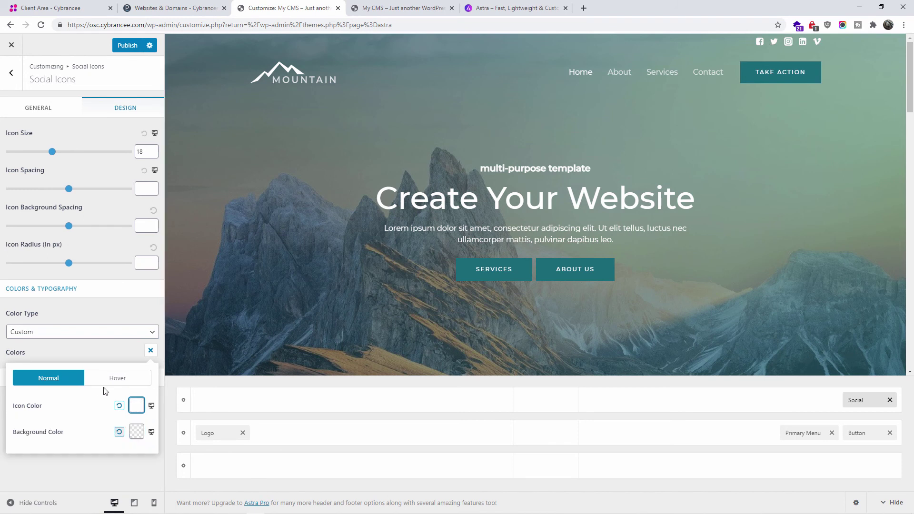
# - Set the social icons' hover icon color to the preset blue #1e73be and publish the change
pyautogui.click(127, 384)
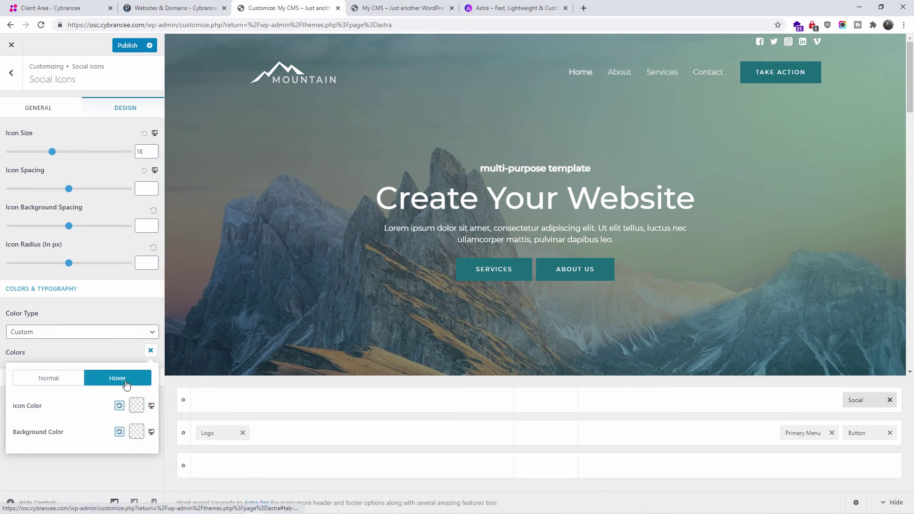
pyautogui.click(136, 406)
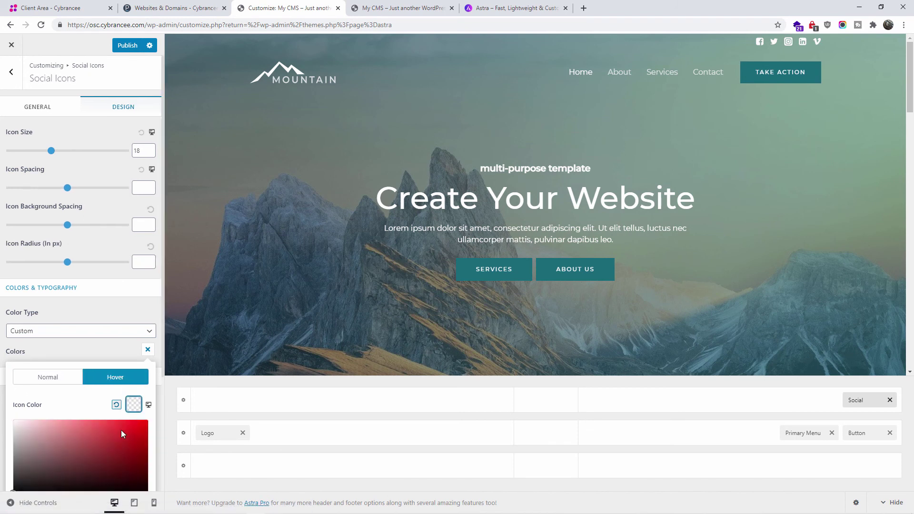
pyautogui.scroll(-2, 121, 430)
pyautogui.click(96, 411)
pyautogui.click(101, 413)
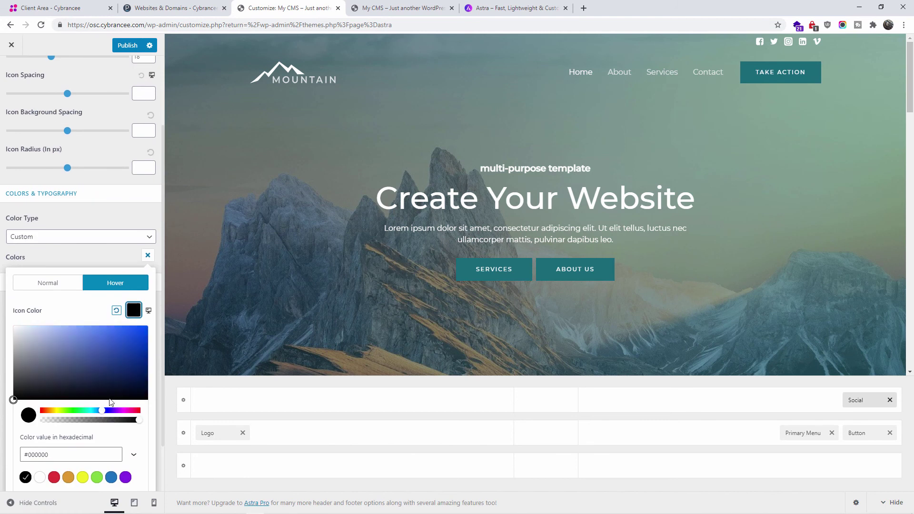
pyautogui.click(115, 367)
pyautogui.moveTo(98, 341)
pyautogui.mouseDown()
pyautogui.moveTo(40, 324)
pyautogui.moveTo(67, 351)
pyautogui.moveTo(92, 354)
pyautogui.mouseUp()
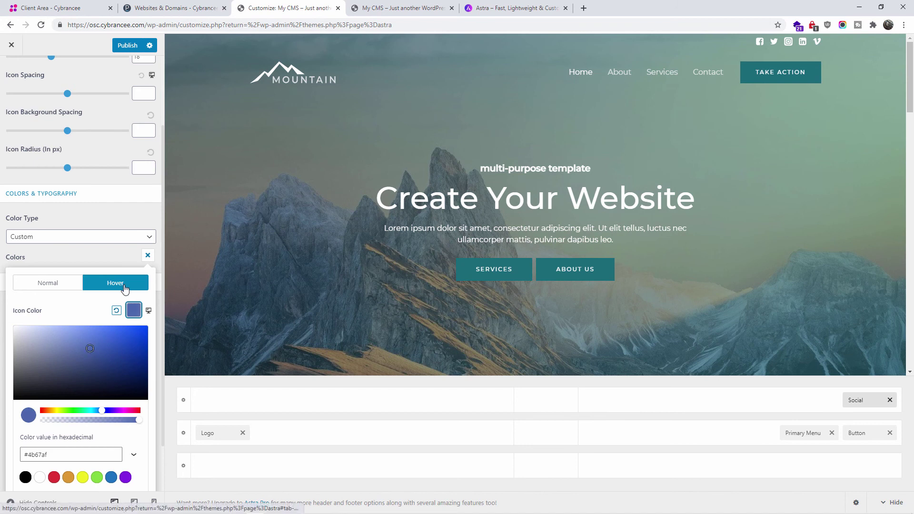
pyautogui.click(111, 477)
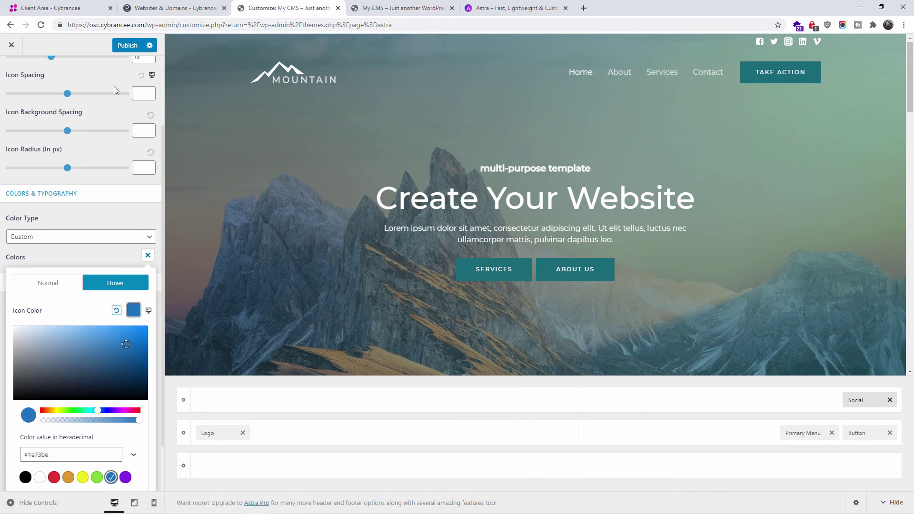
pyautogui.click(126, 45)
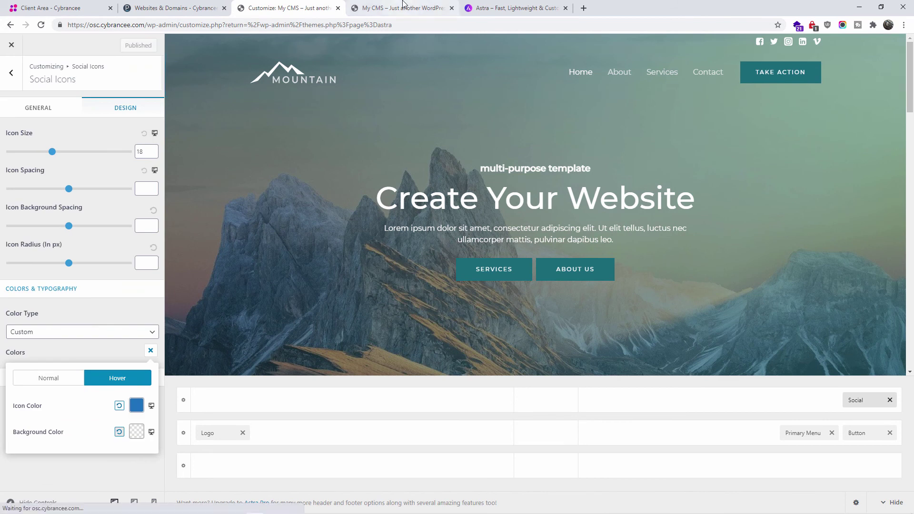
# - Reload the live site to check the social icons' white and hover colors, and return to the Customizer
pyautogui.click(400, 8)
pyautogui.click(41, 25)
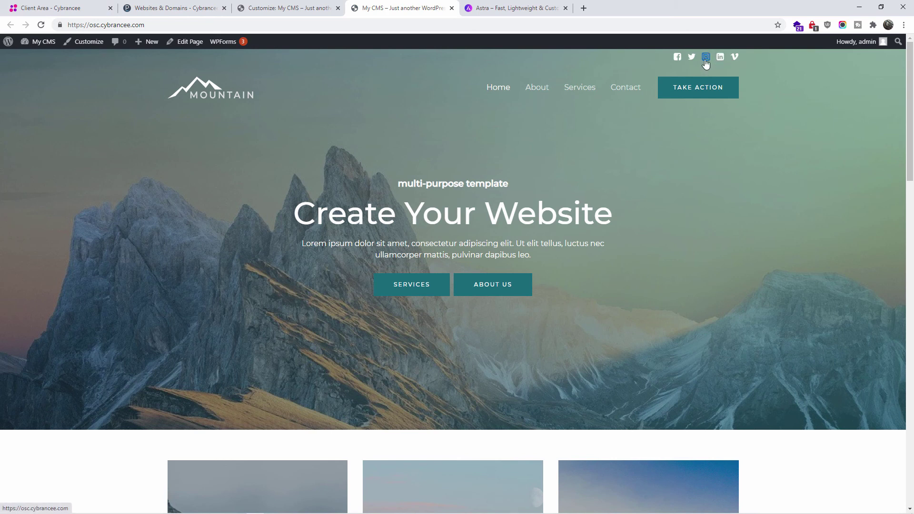
pyautogui.moveTo(908, 128)
pyautogui.mouseDown()
pyautogui.moveTo(909, 319)
pyautogui.moveTo(909, 138)
pyautogui.mouseUp()
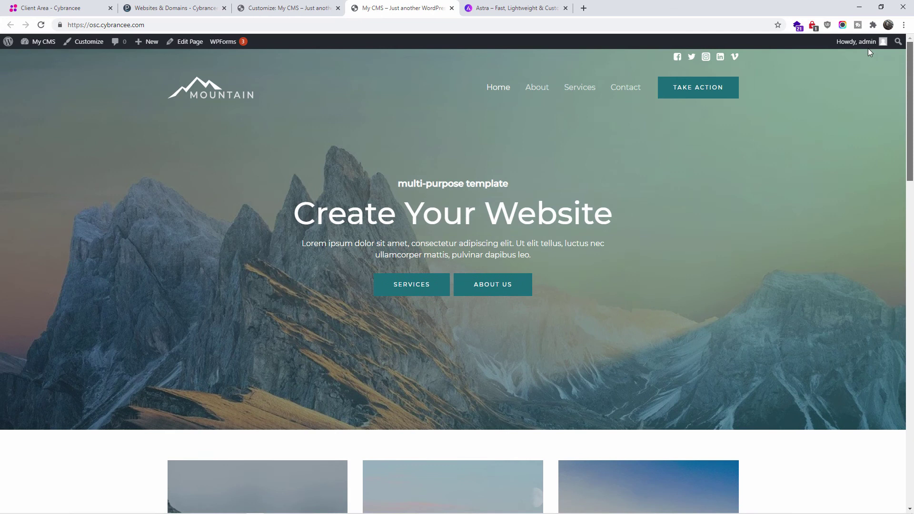
pyautogui.click(277, 7)
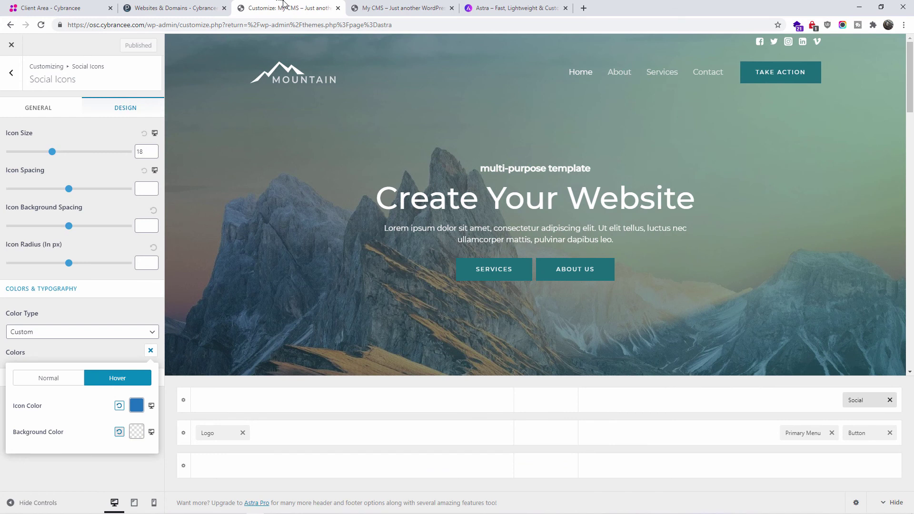
# - Leave the header's Social Icons settings and open the Footer Builder
pyautogui.click(17, 74)
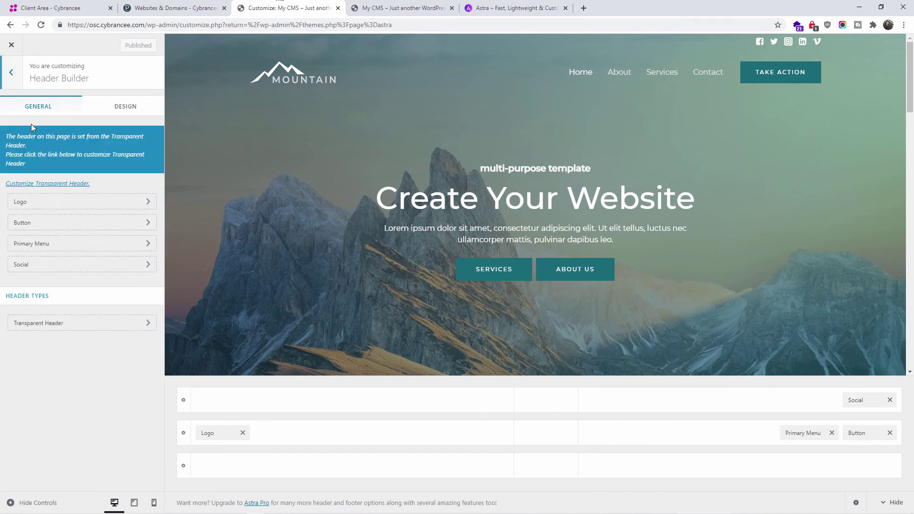
pyautogui.click(11, 72)
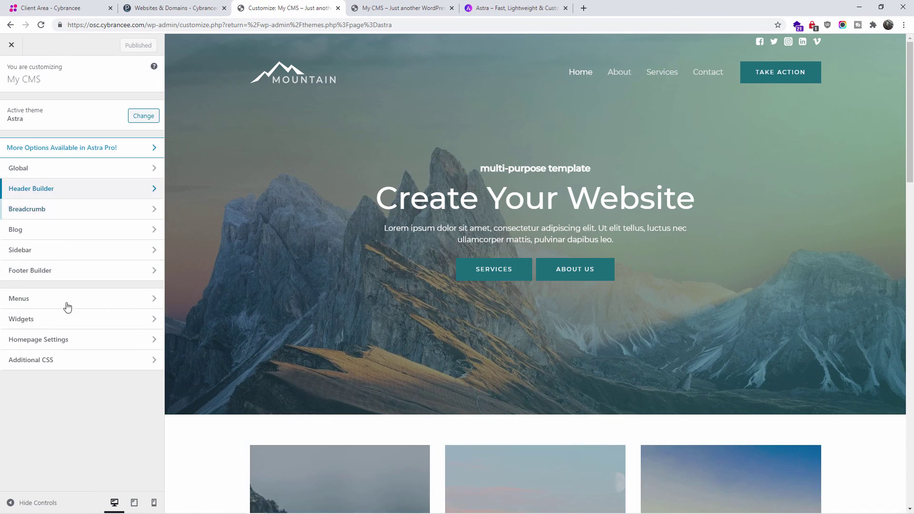
pyautogui.click(122, 274)
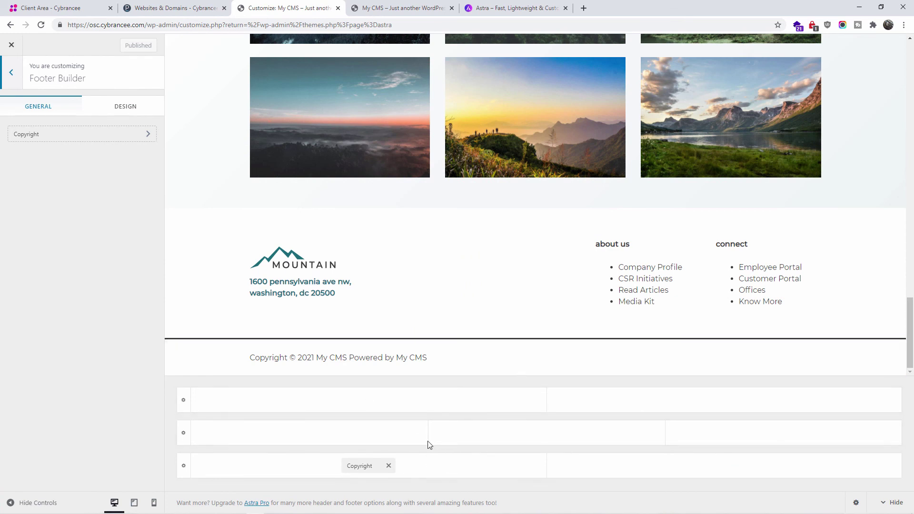
# - Add the Footer Menu element to the footer, move it to the middle row's third column, and publish
pyautogui.click(368, 401)
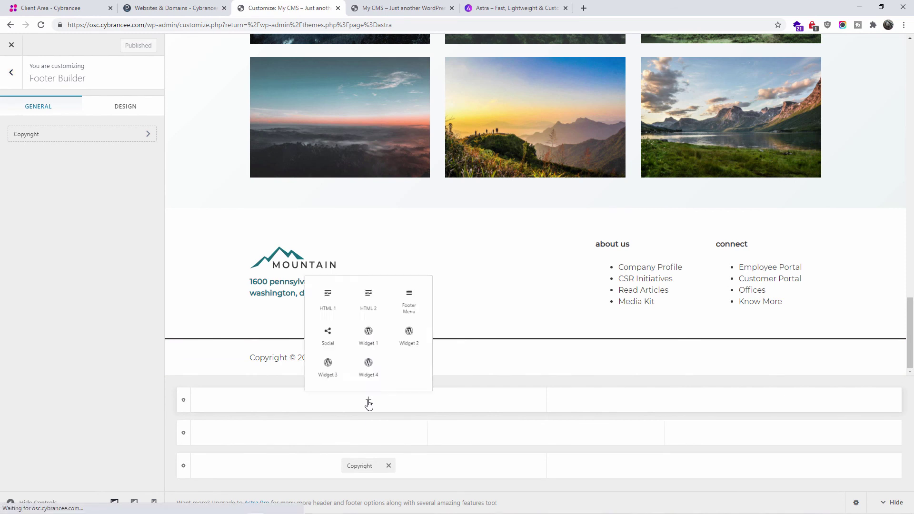
pyautogui.click(419, 291)
pyautogui.moveTo(363, 398); pyautogui.dragTo(835, 441)
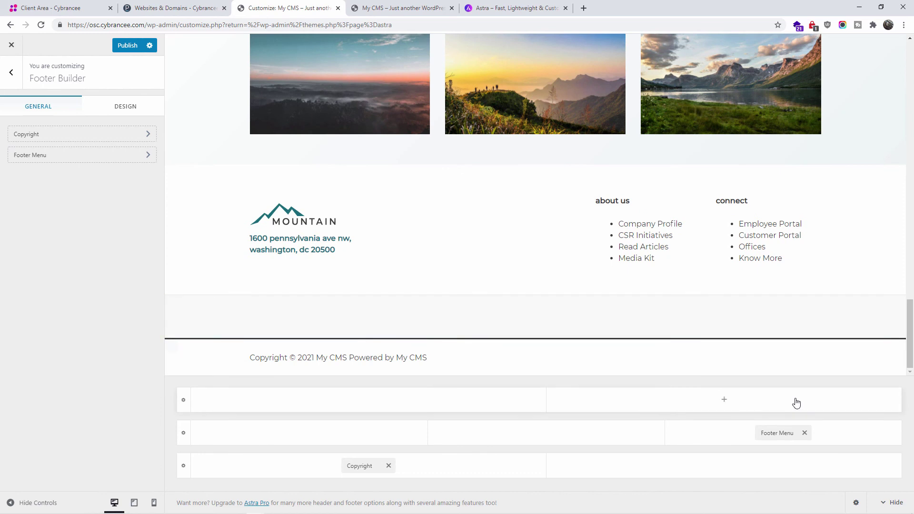
pyautogui.click(114, 47)
# - Reload the live site to check the Footer Menu in its footer, and return to the Footer Builder
pyautogui.click(388, 8)
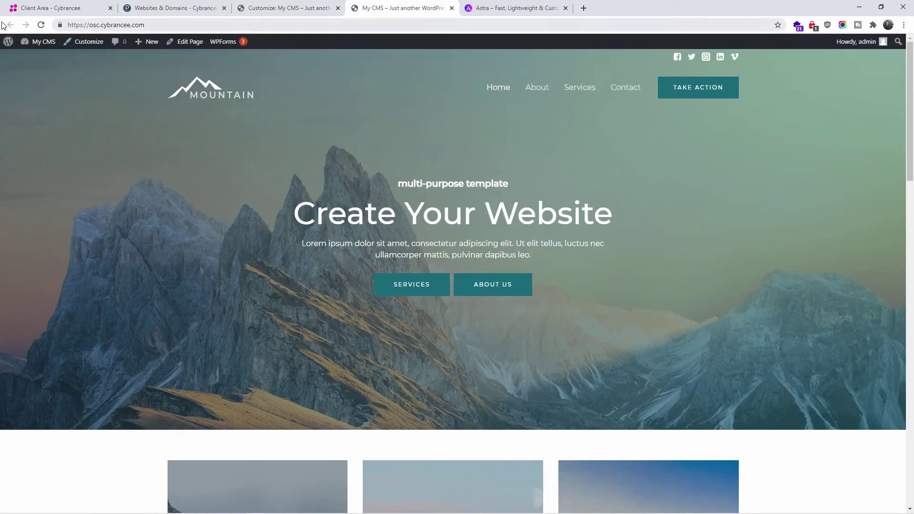
pyautogui.click(41, 25)
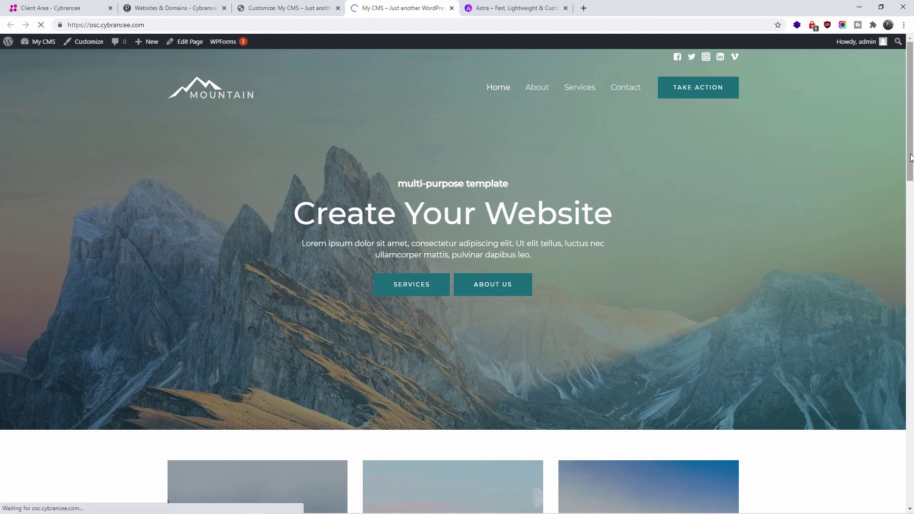
pyautogui.moveTo(911, 158); pyautogui.dragTo(910, 485)
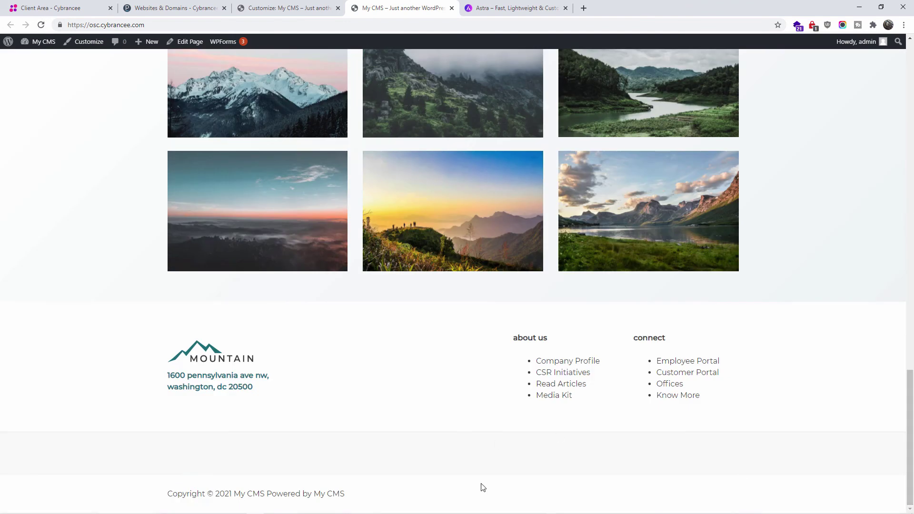
pyautogui.click(285, 8)
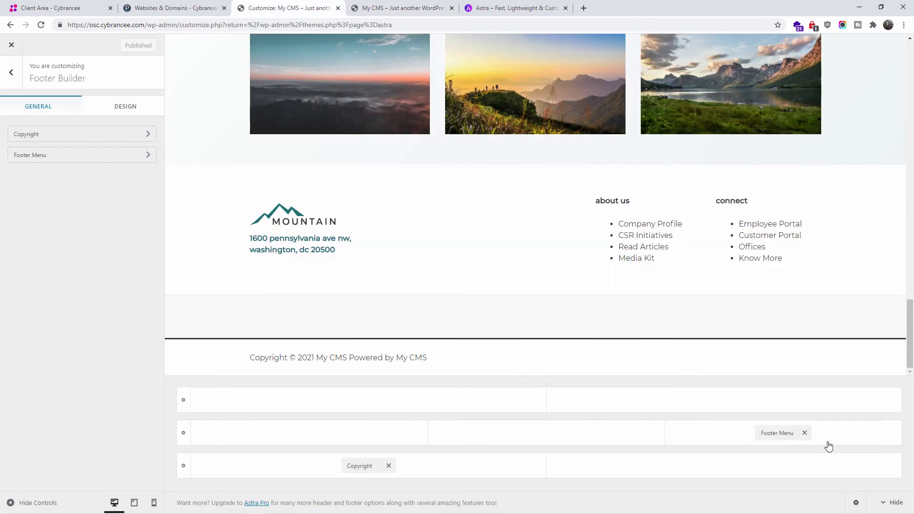
# - Replace the Footer Menu in the footer's middle row with the Social element and publish the change
pyautogui.click(805, 435)
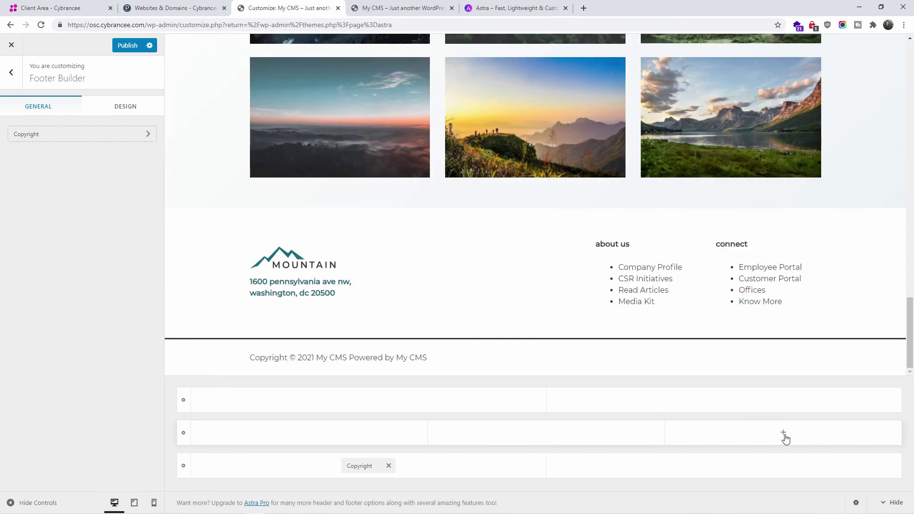
pyautogui.click(785, 436)
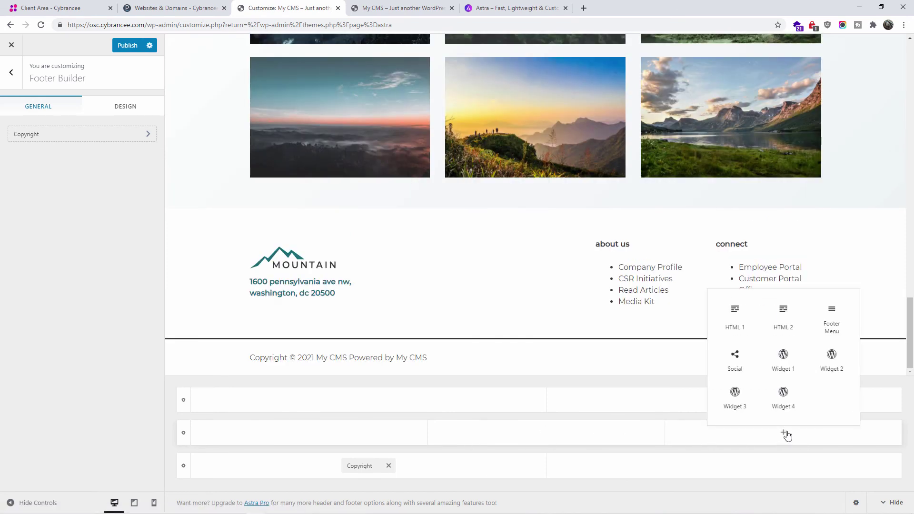
pyautogui.click(734, 362)
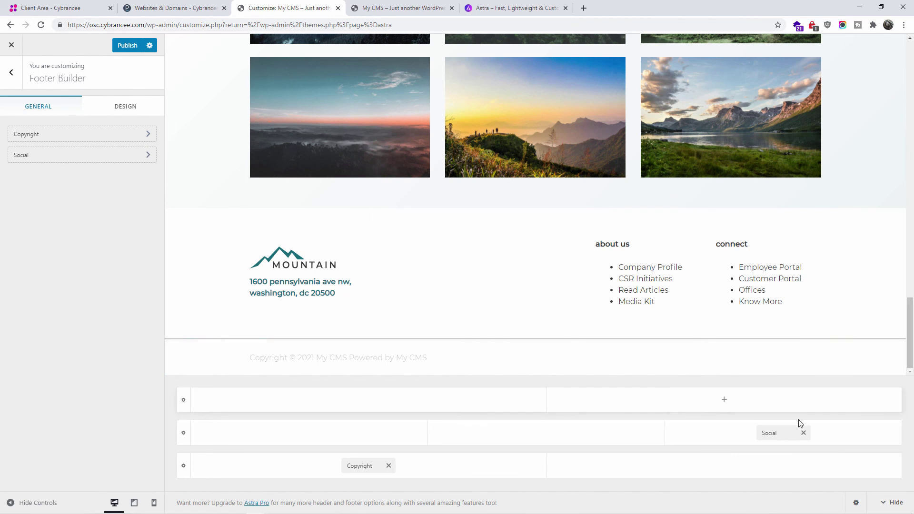
pyautogui.click(131, 49)
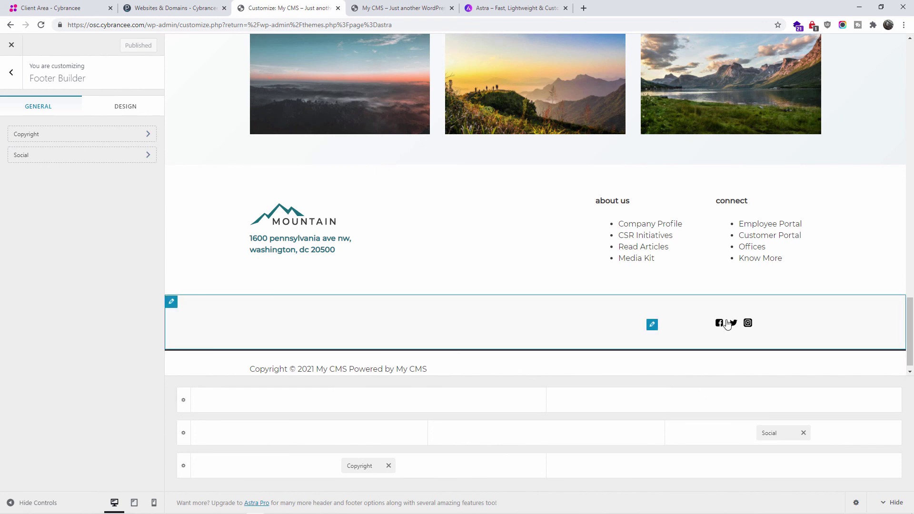
# - Reload the live site to check the footer's social icons, and return to the Footer Builder
pyautogui.click(403, 9)
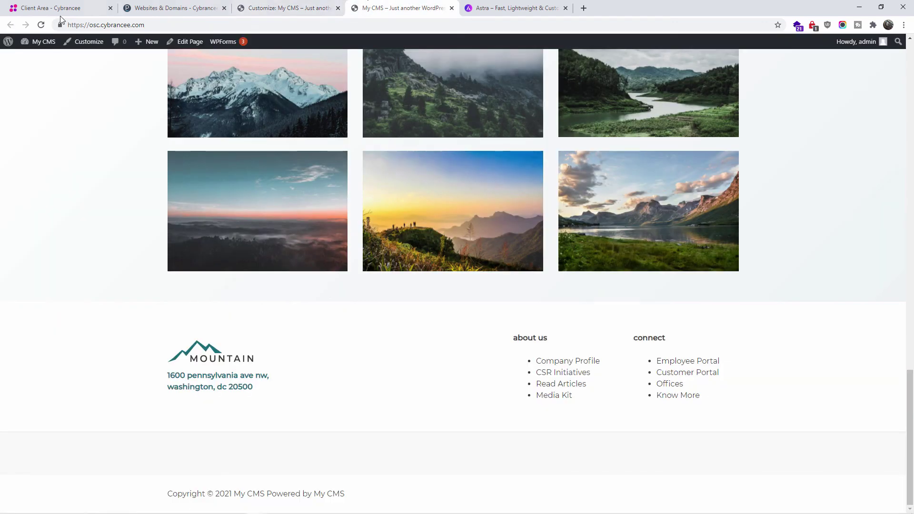
pyautogui.click(41, 25)
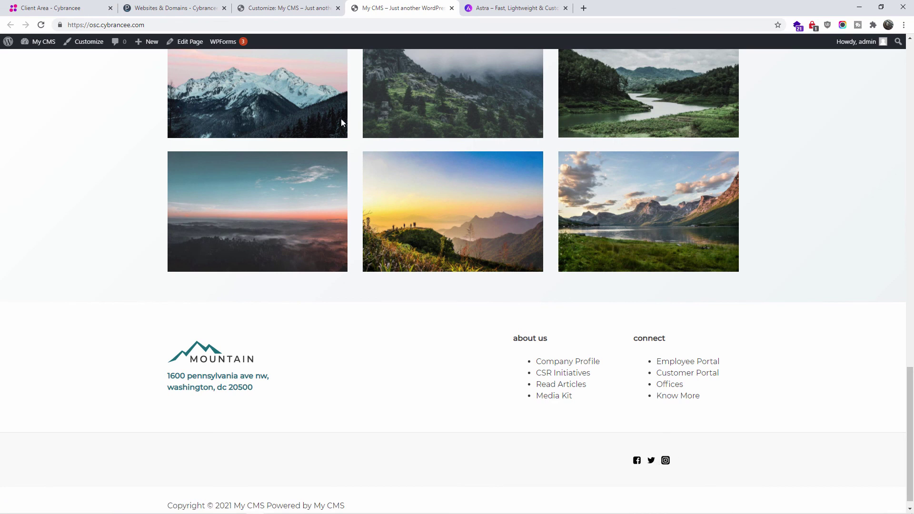
pyautogui.click(288, 8)
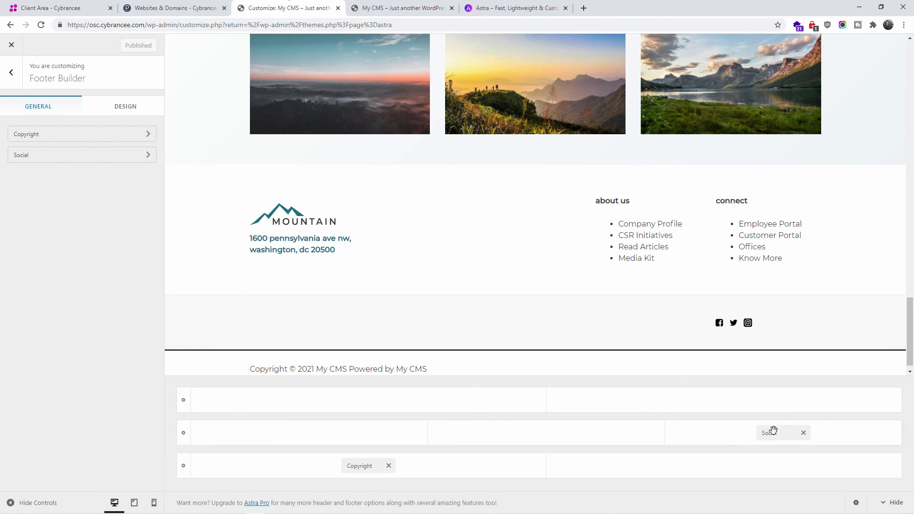
# - Move the footer's Social element to the second column of the bottom row, beside Copyright, and publish
pyautogui.moveTo(773, 433); pyautogui.dragTo(731, 476)
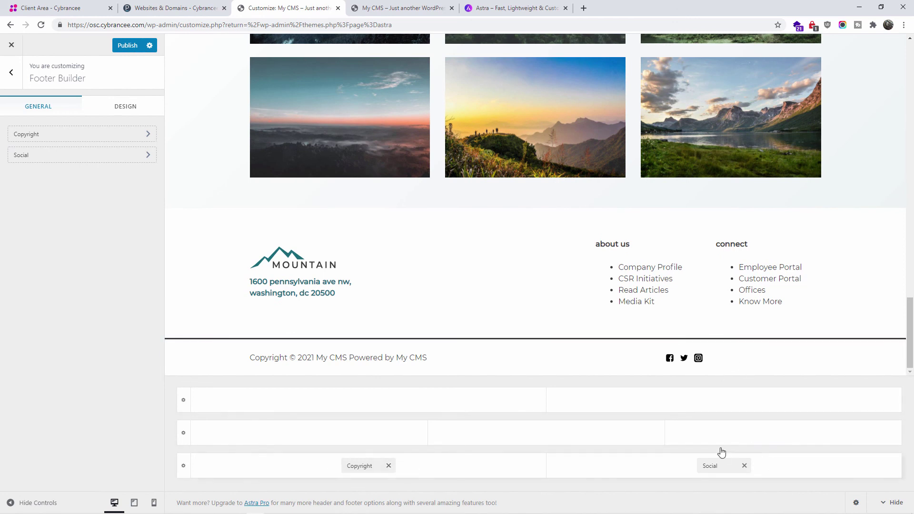
pyautogui.click(129, 48)
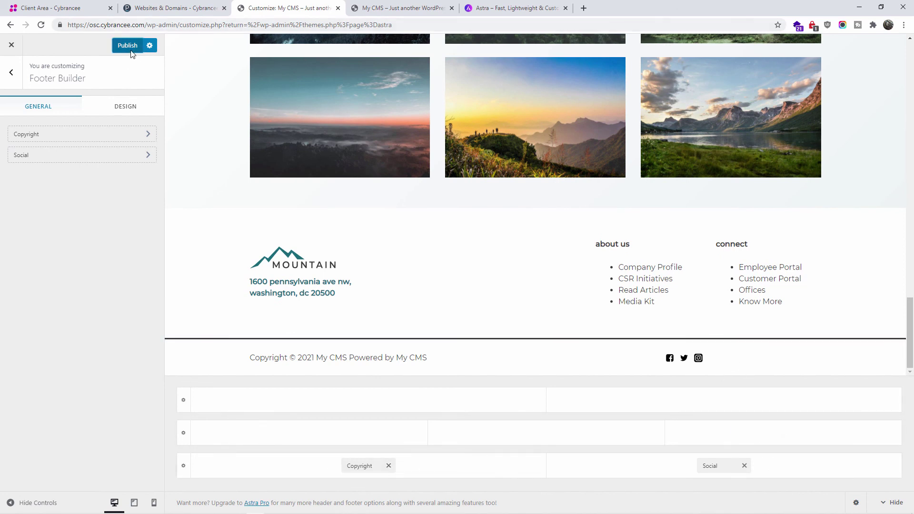
# - Reload the live site to check the social icons beside the copyright text, and exit the Customizer to Astra Options
pyautogui.click(402, 8)
pyautogui.press('F5')
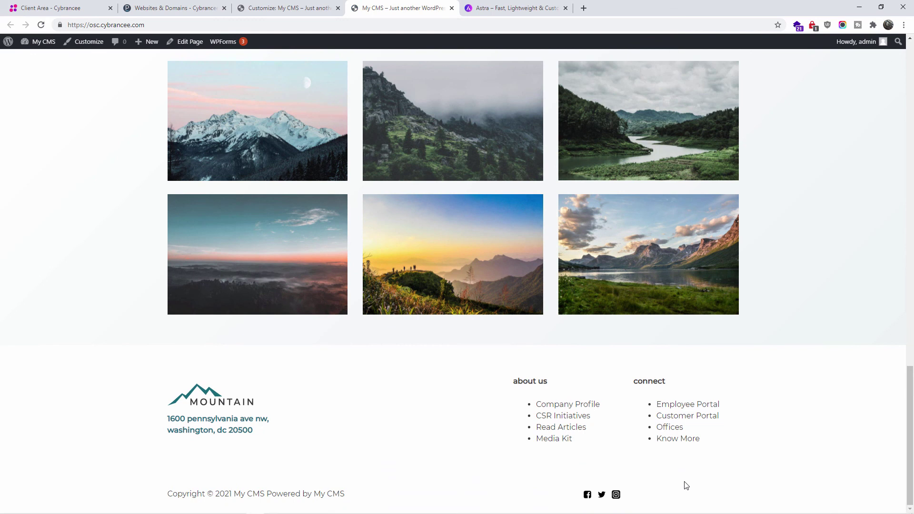
pyautogui.click(297, 8)
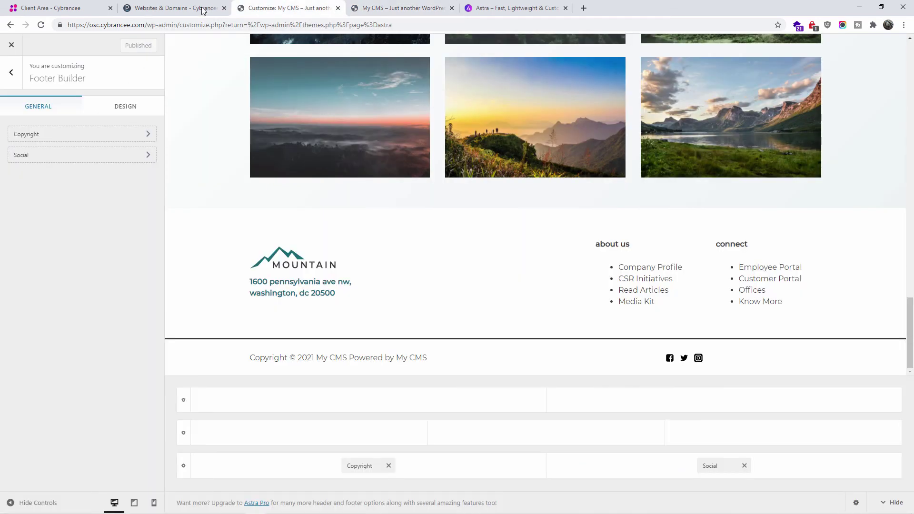
pyautogui.click(11, 73)
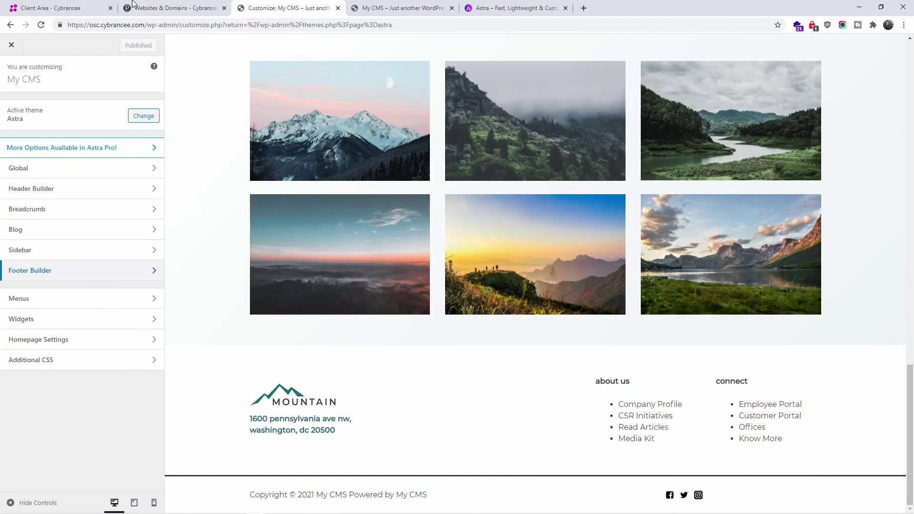
pyautogui.click(12, 45)
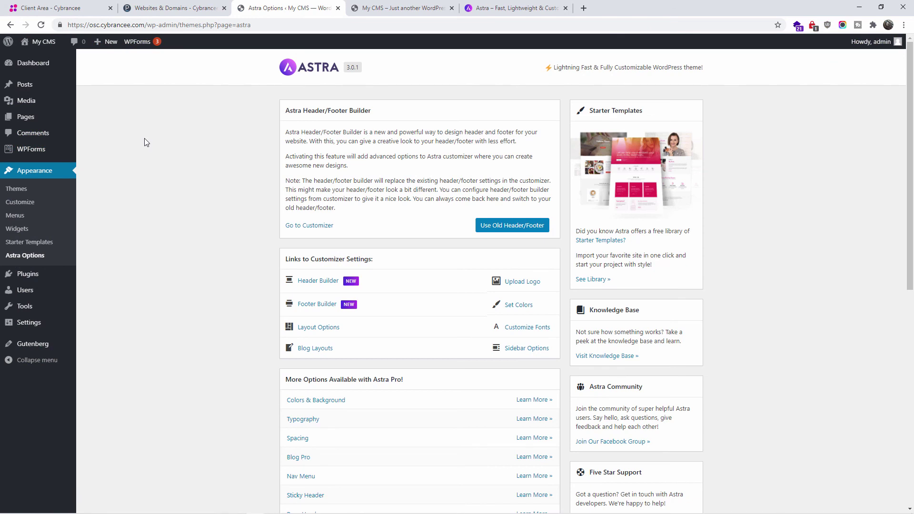
# - Switch to the Astra website and open its Pricing page
pyautogui.click(519, 8)
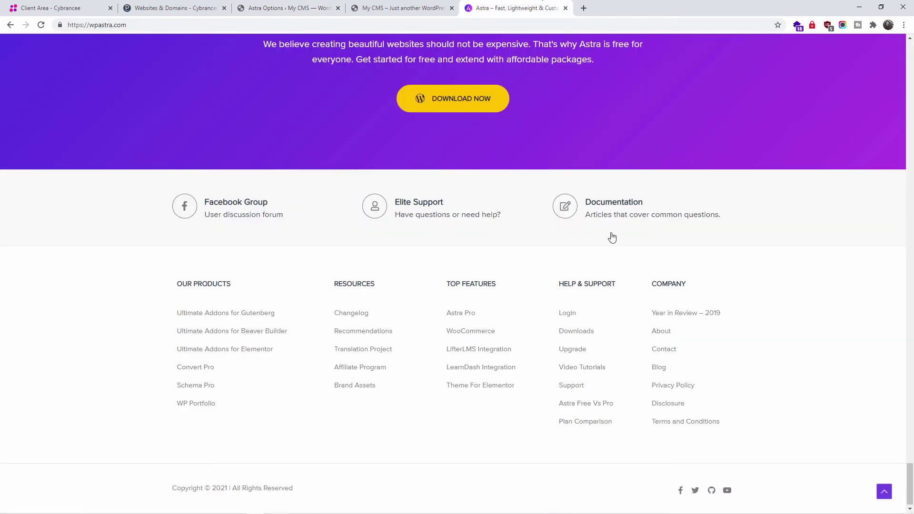
pyautogui.scroll(8, 610, 236)
pyautogui.scroll(20, 613, 236)
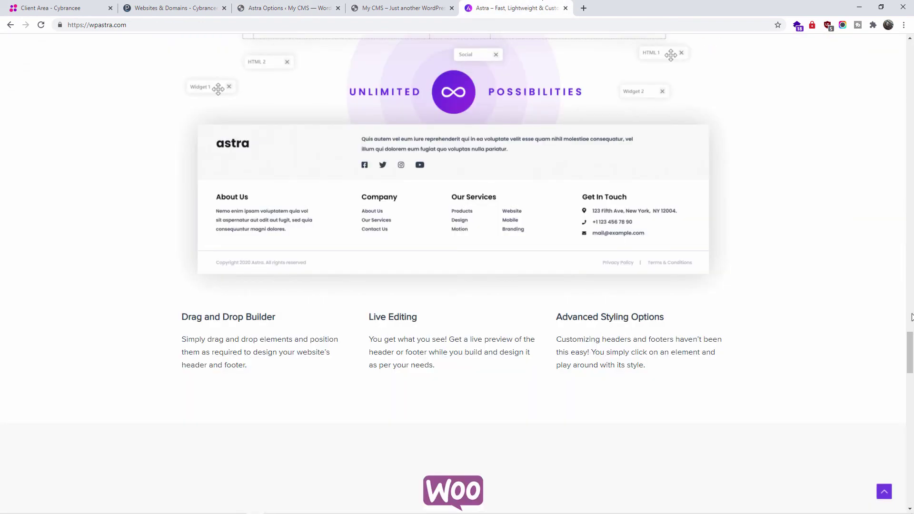
pyautogui.moveTo(909, 358); pyautogui.dragTo(910, 55)
pyautogui.moveTo(541, 48)
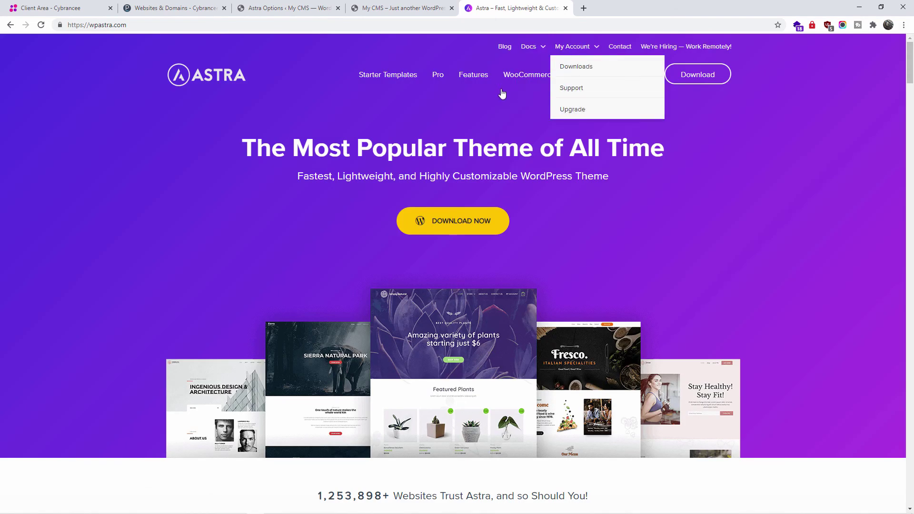
pyautogui.click(638, 75)
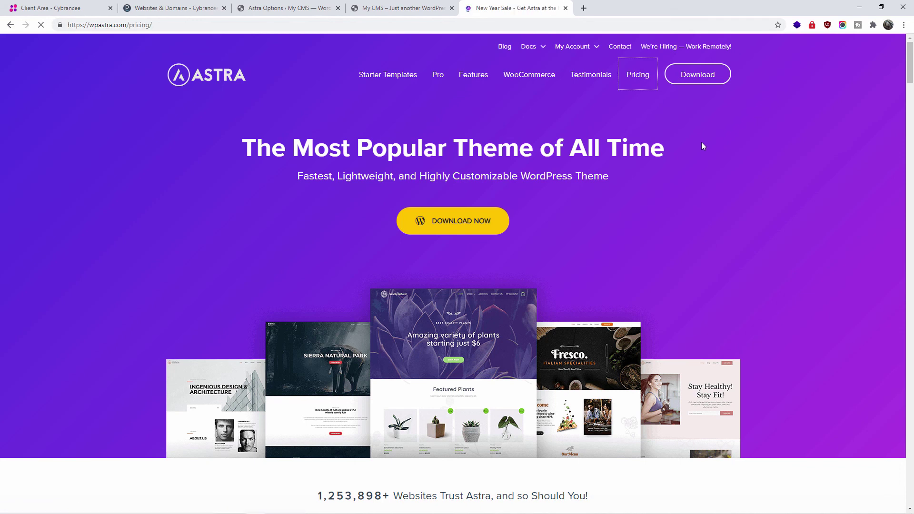
# - Examine the annual prices and included features of the Astra Pro, Mini Agency Bundle and Agency Bundle plans
pyautogui.scroll(-3, 701, 142)
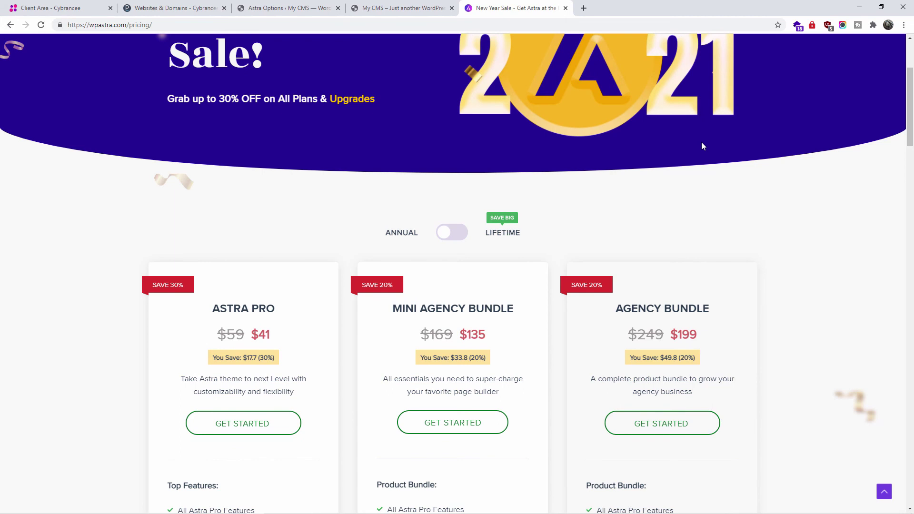
pyautogui.scroll(-1, 704, 143)
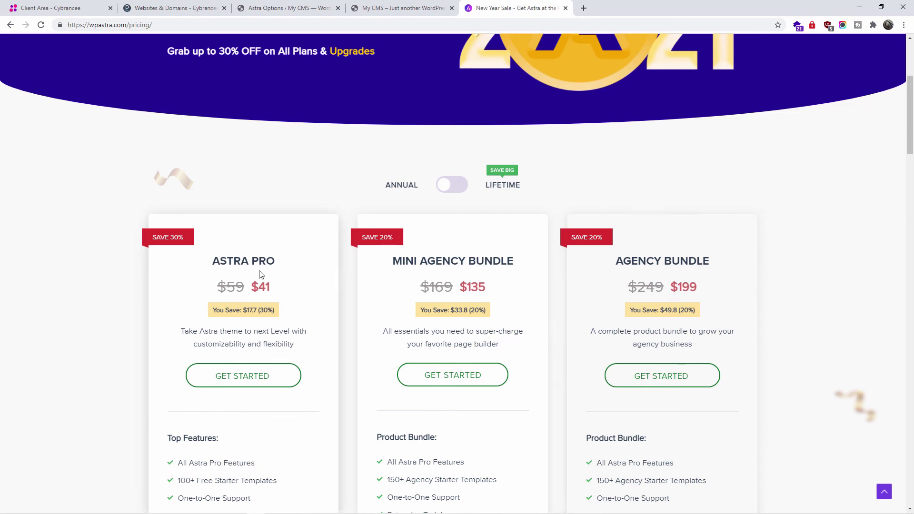
pyautogui.scroll(-1, 405, 369)
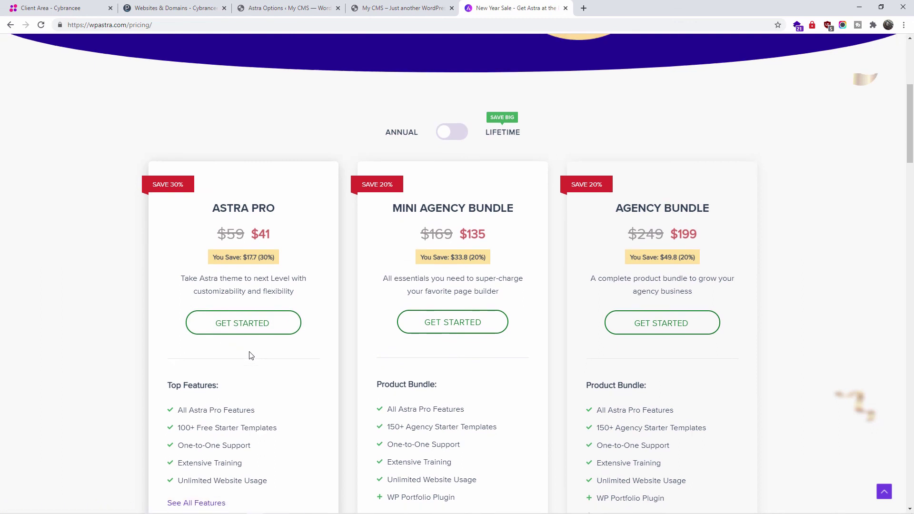
pyautogui.scroll(-1, 252, 356)
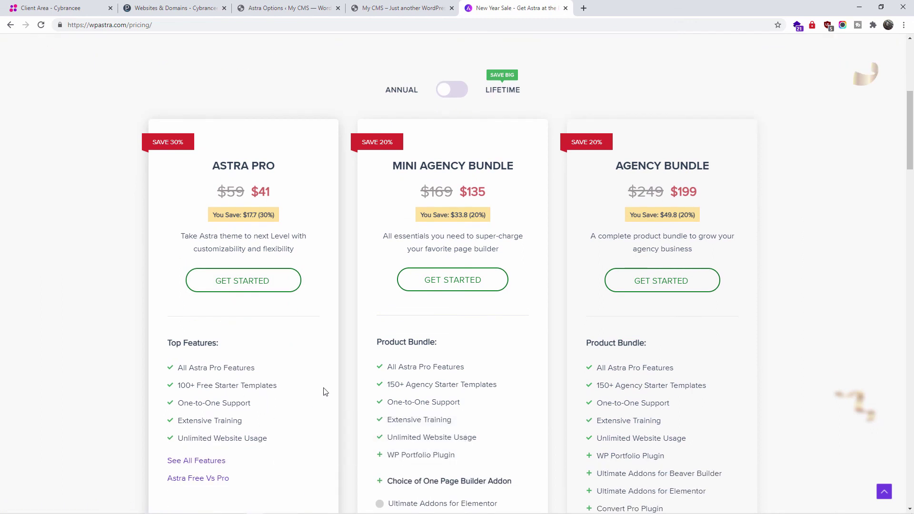
pyautogui.scroll(-5, 479, 402)
pyautogui.scroll(5, 557, 410)
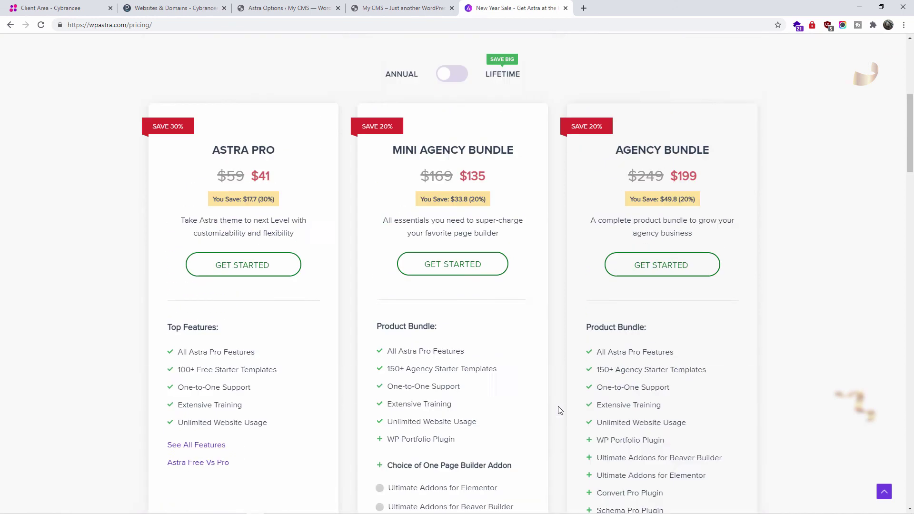
pyautogui.scroll(4, 560, 410)
pyautogui.scroll(-1, 638, 319)
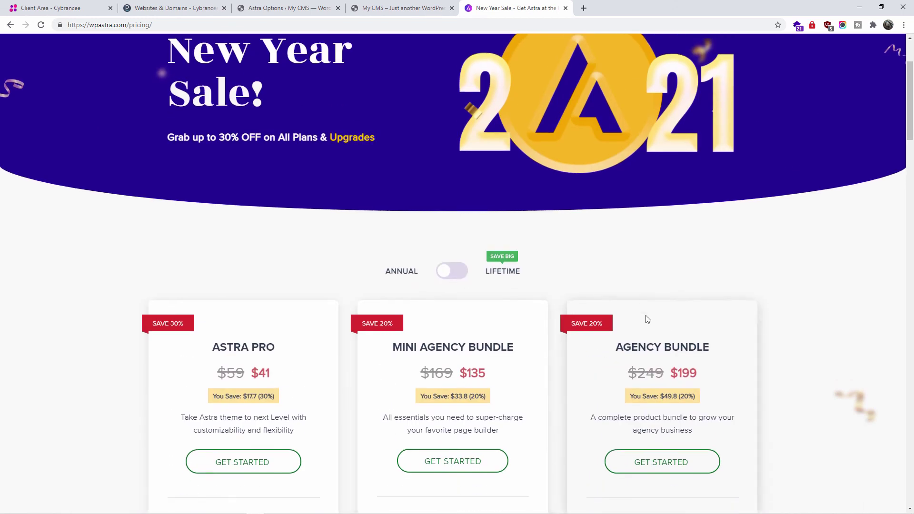
pyautogui.scroll(-5, 647, 319)
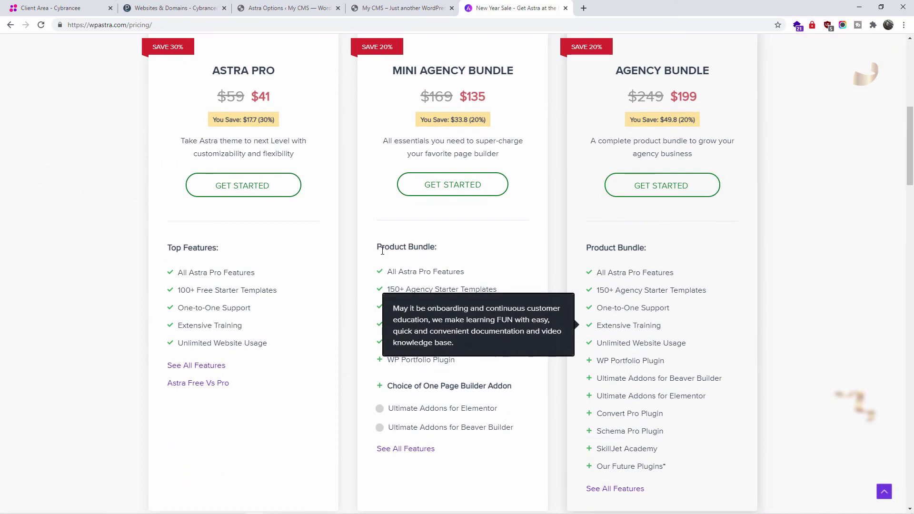
pyautogui.scroll(1, 383, 251)
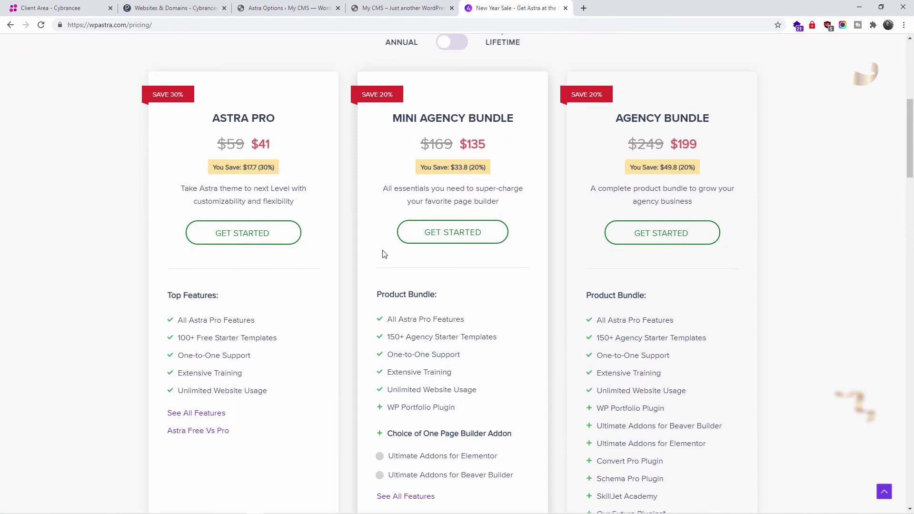
# - Switch the plans to Lifetime pricing and compare the one-time prices and features of the three plans
pyautogui.scroll(3, 472, 198)
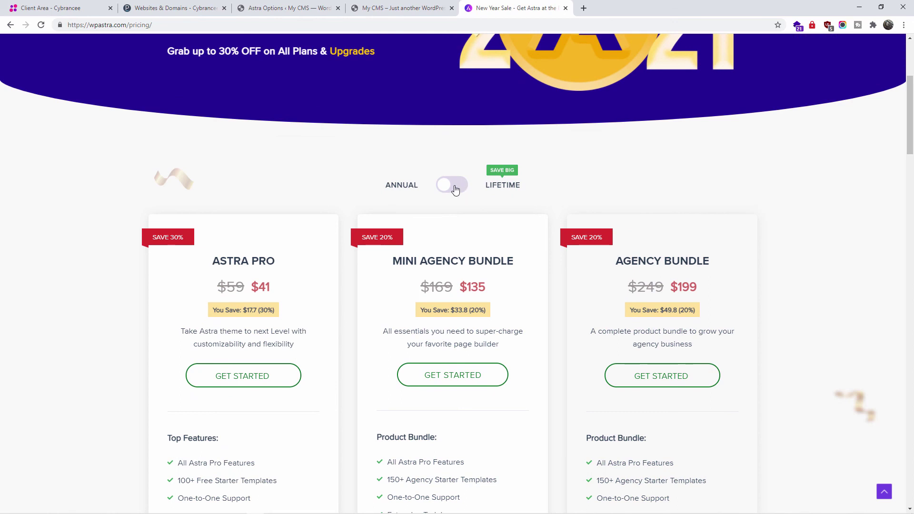
pyautogui.click(456, 186)
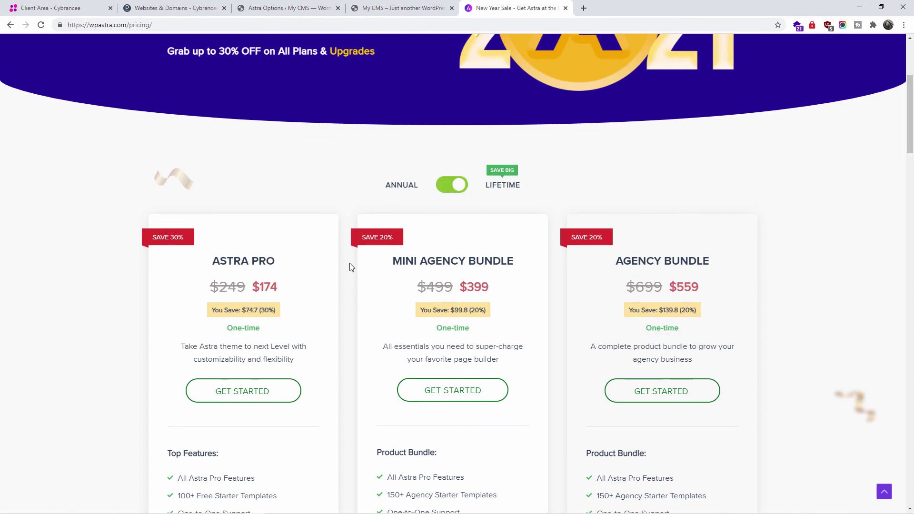
pyautogui.scroll(-4, 295, 289)
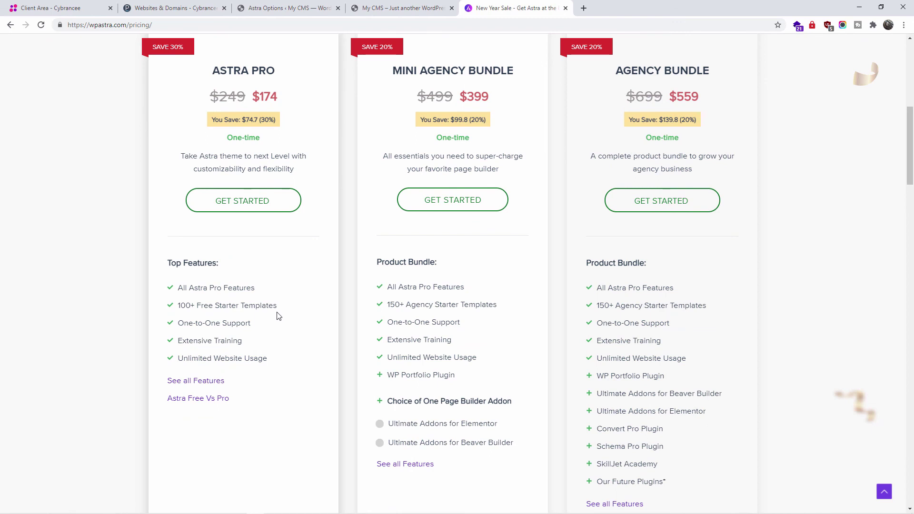
pyautogui.scroll(3, 279, 318)
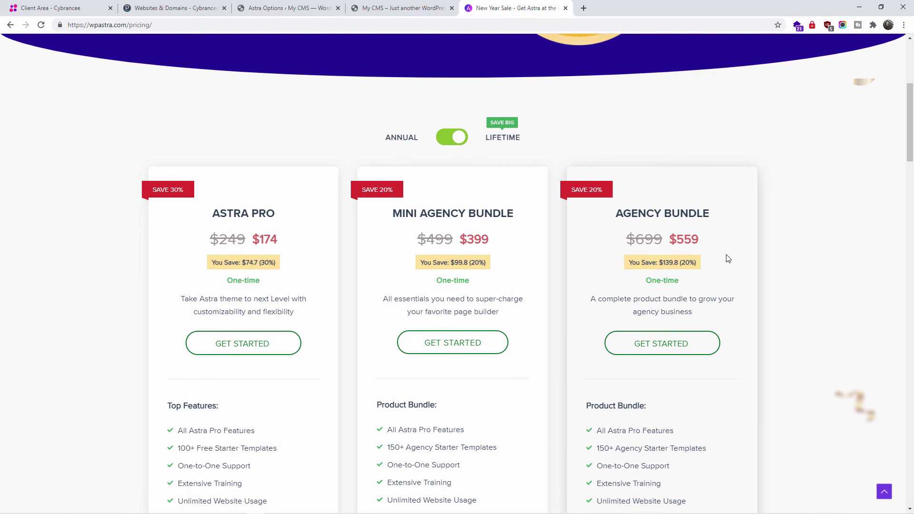
pyautogui.scroll(-2, 728, 259)
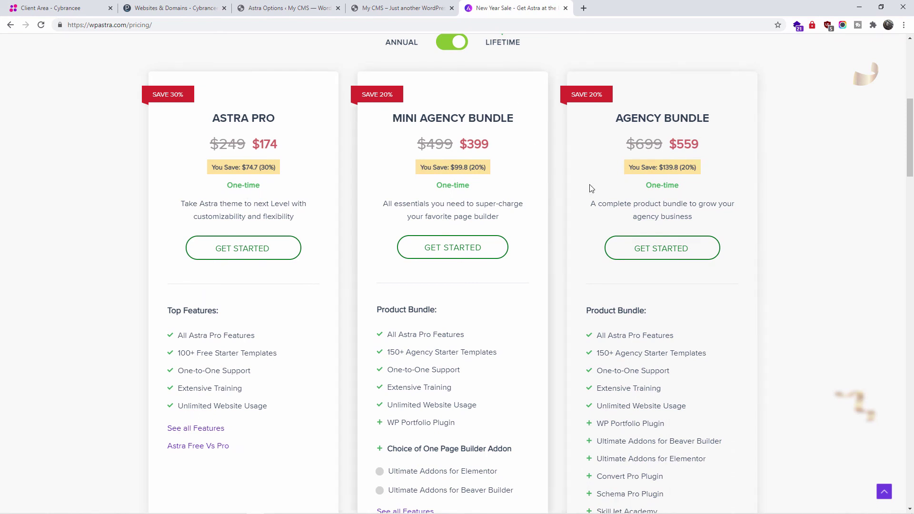
pyautogui.scroll(-4, 591, 188)
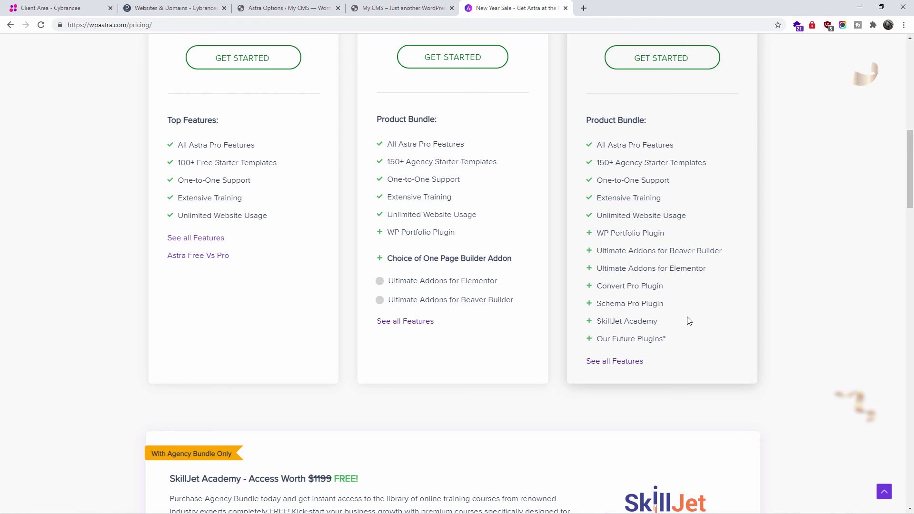
pyautogui.scroll(2, 561, 215)
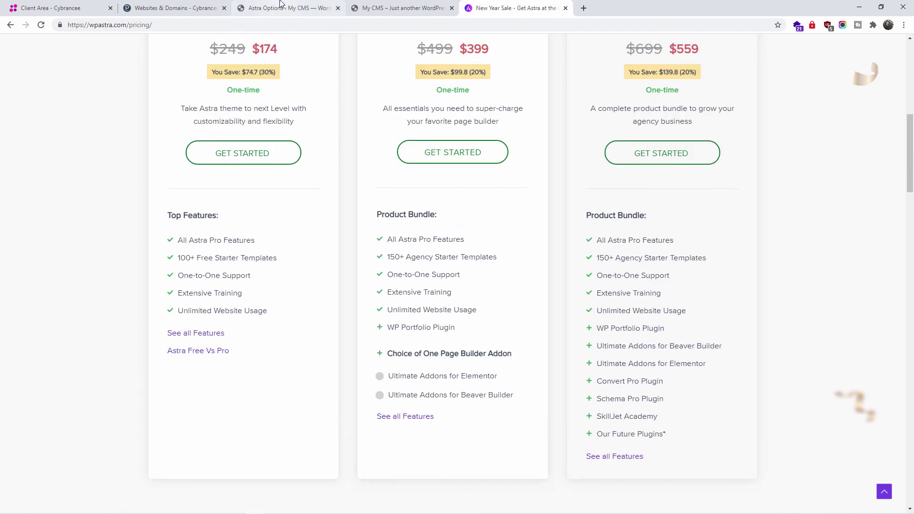